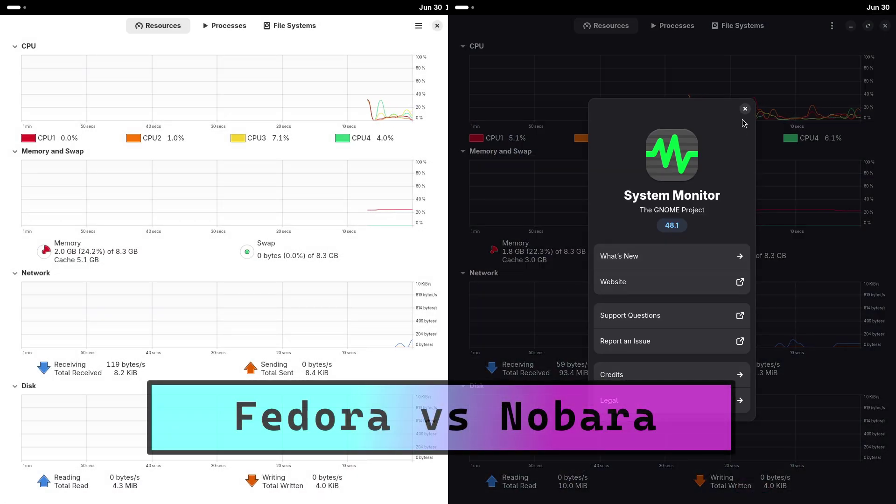
# Close Nobara's About dialog, collapse the Disk section, and view Nobara's process list
pyautogui.click(745, 109)
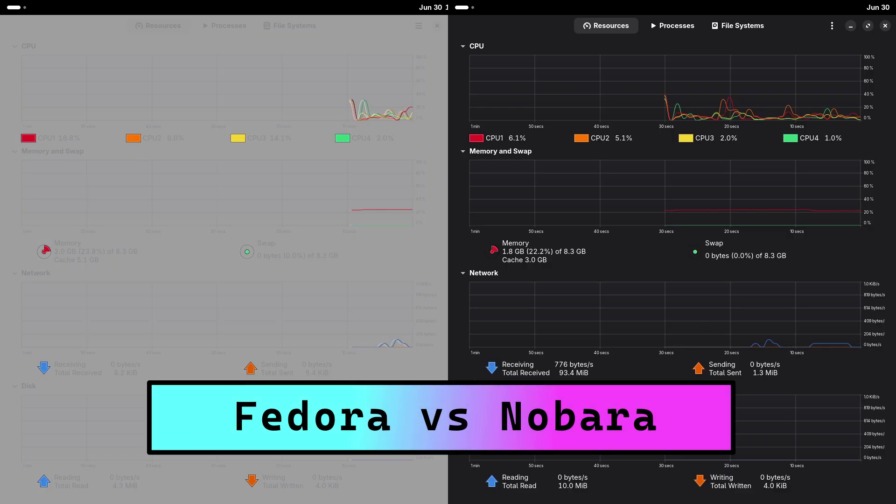
pyautogui.click(476, 385)
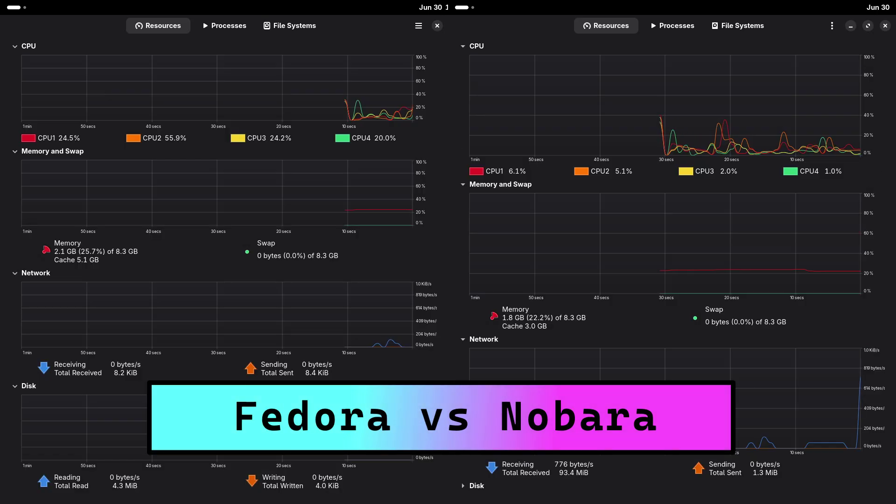
pyautogui.click(672, 25)
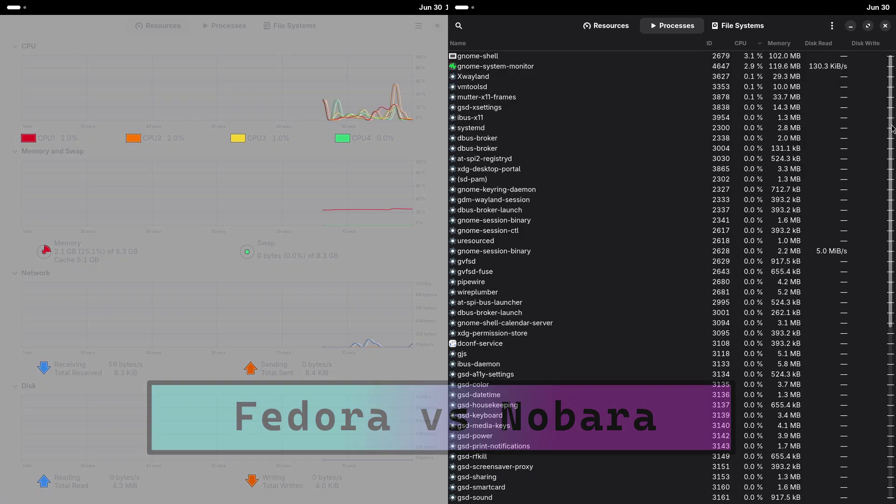
pyautogui.moveTo(892, 128); pyautogui.dragTo(892, 305)
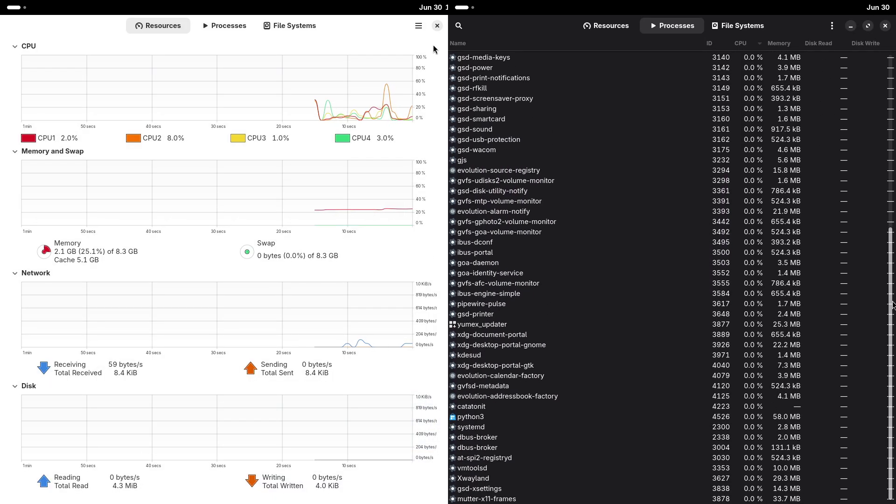
pyautogui.scroll(10, 892, 323)
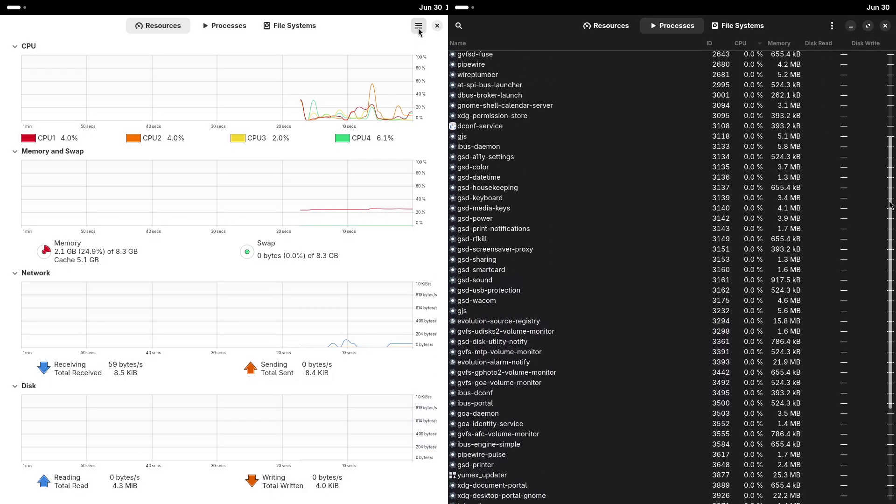
# Check Fedora's About info, view Nobara's File Systems, then return to Resources and close About
pyautogui.click(418, 26)
pyautogui.click(408, 115)
pyautogui.click(751, 29)
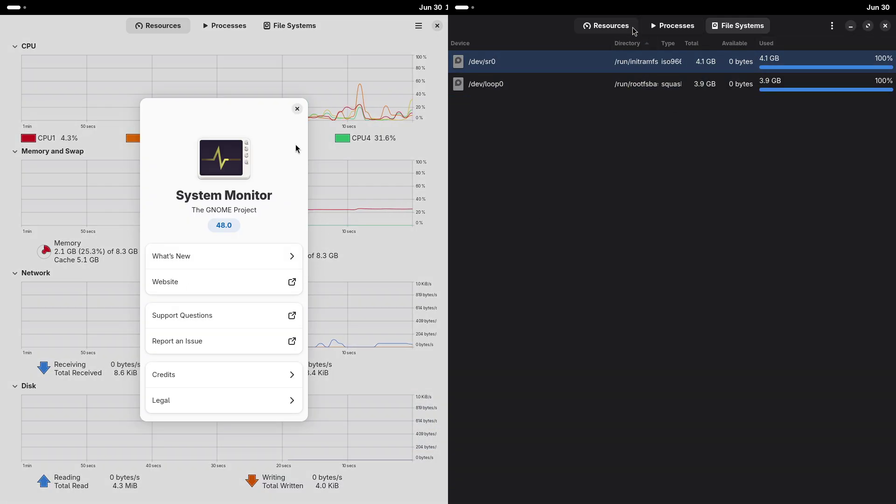
pyautogui.click(631, 27)
pyautogui.click(297, 112)
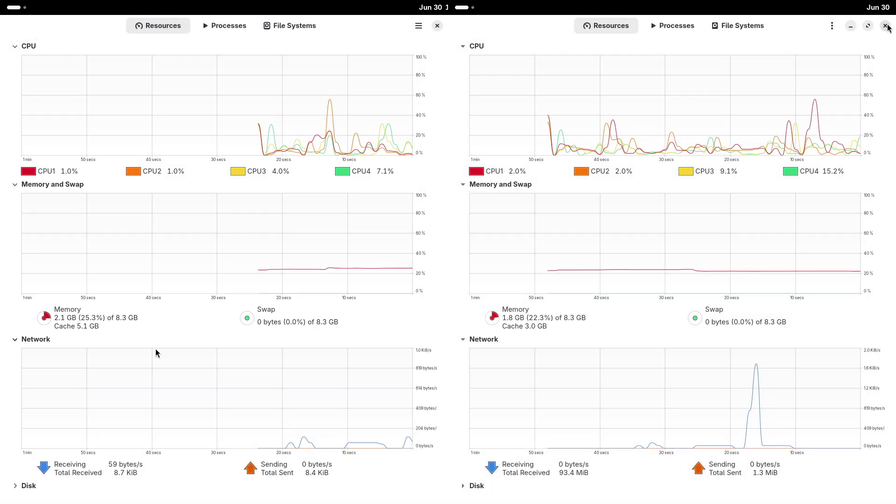
# Close the Nobara System Monitor, collapse Fedora's Network graph, and bring up the app grid
pyautogui.click(886, 25)
pyautogui.click(15, 339)
pyautogui.press('super')
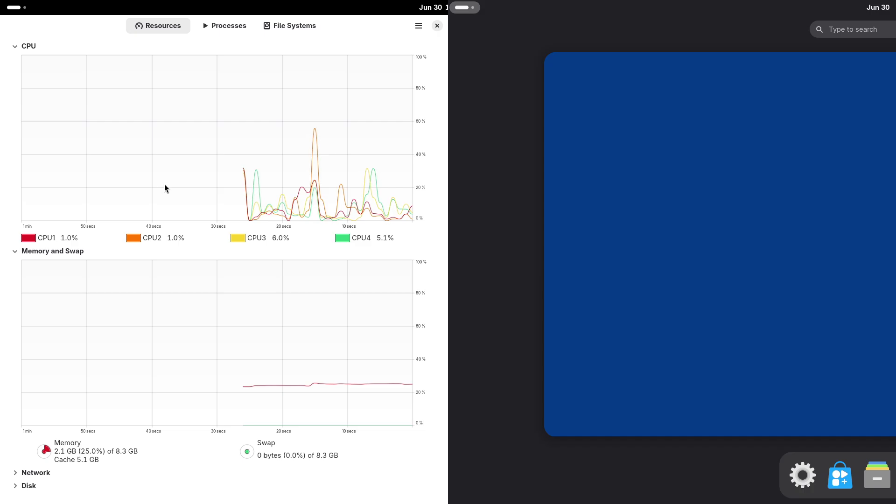
pyautogui.press('super')
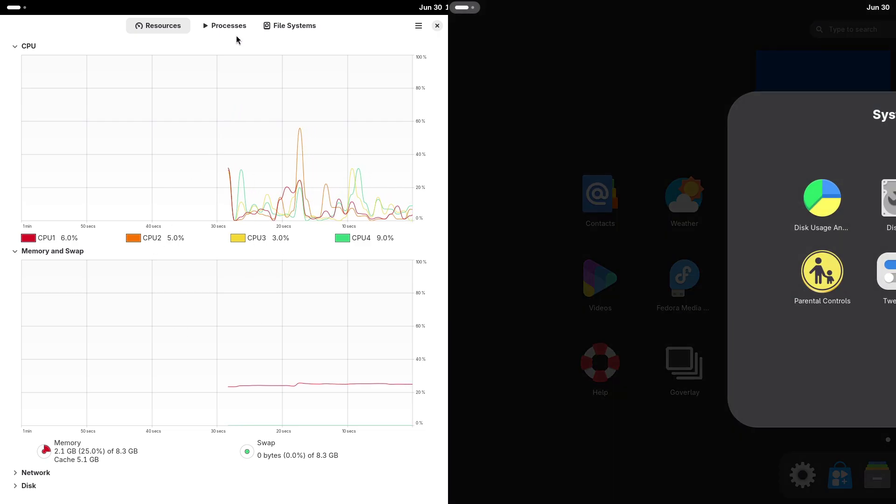
# Launch Terminal from the second app-grid page while checking Fedora's Processes and File Systems tabs
pyautogui.click(236, 26)
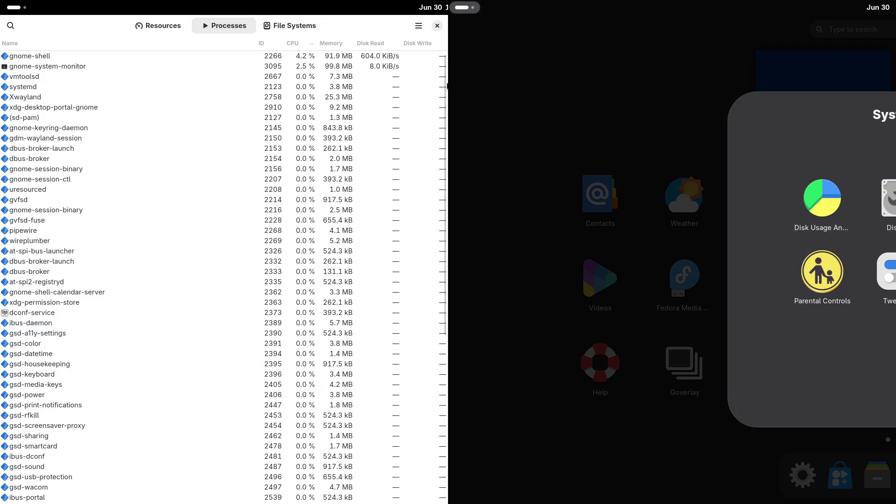
pyautogui.scroll(-10, 447, 85)
pyautogui.press('Escape')
pyautogui.scroll(-1, 867, 316)
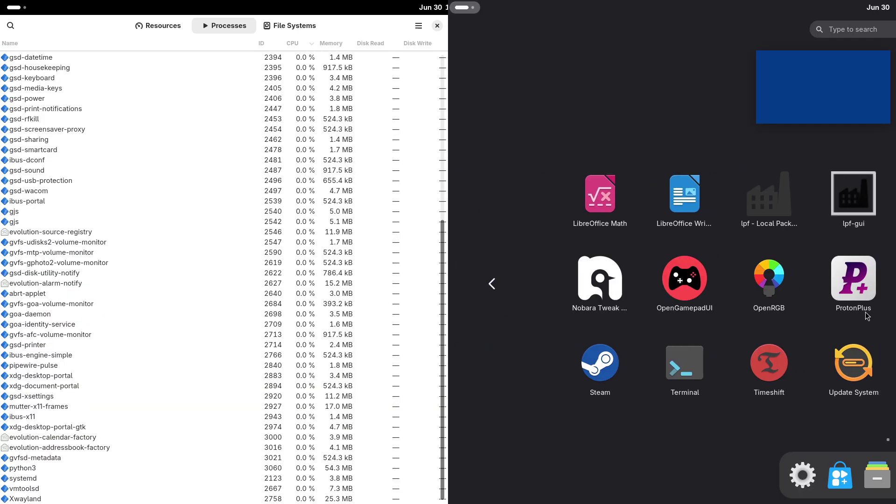
pyautogui.click(685, 364)
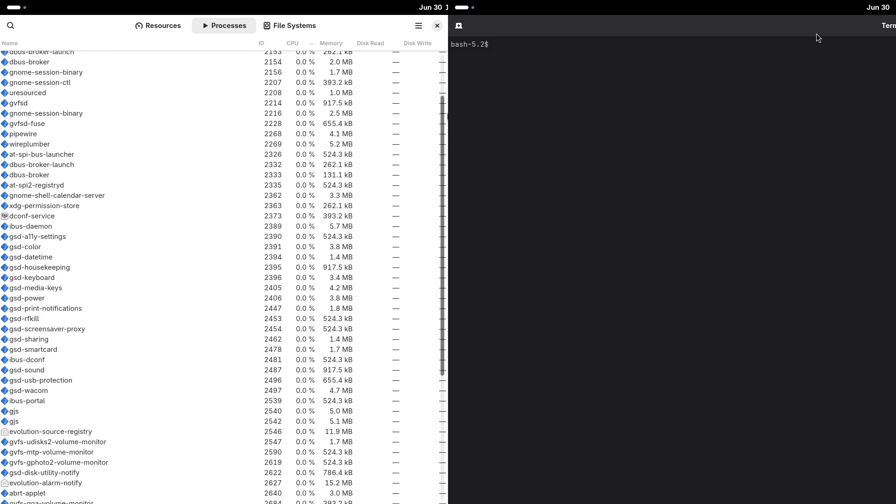
pyautogui.click(310, 28)
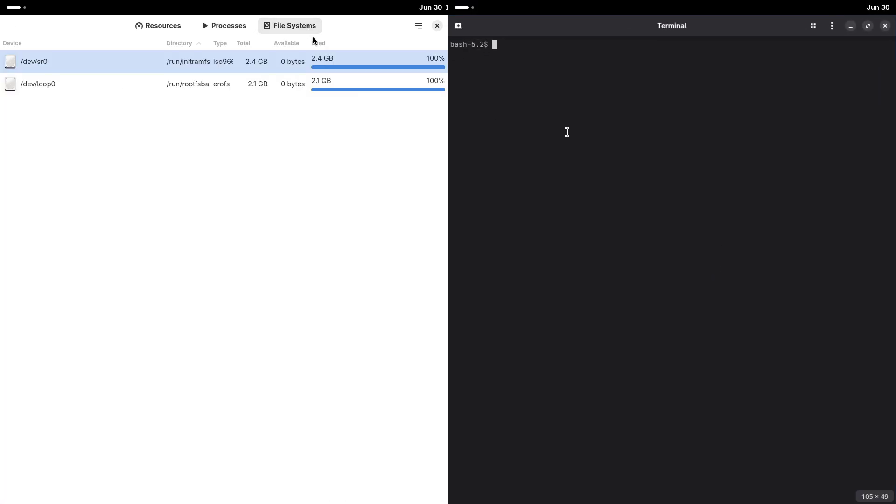
pyautogui.click(179, 31)
# Switch the terminal to light style, enlarge its text three steps, and re-expand Network graphs
pyautogui.click(832, 26)
pyautogui.click(832, 59)
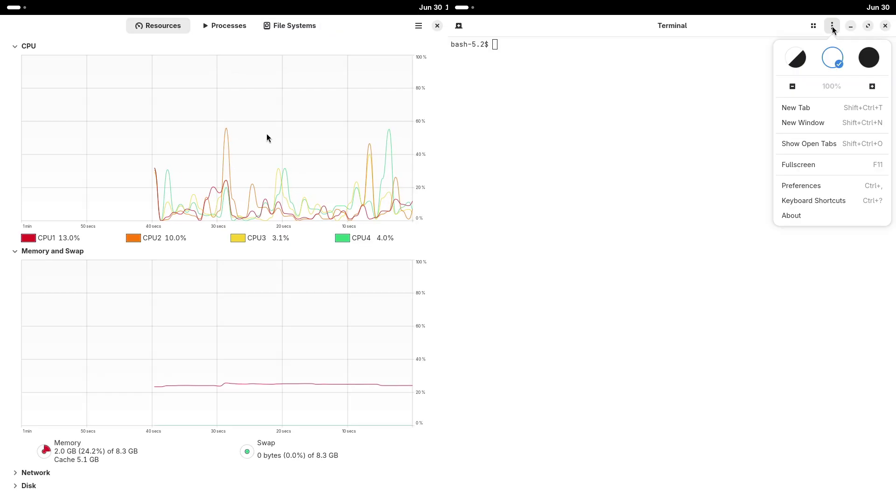
pyautogui.click(871, 87)
pyautogui.click(872, 87)
pyautogui.click(872, 87)
pyautogui.click(14, 472)
pyautogui.click(637, 111)
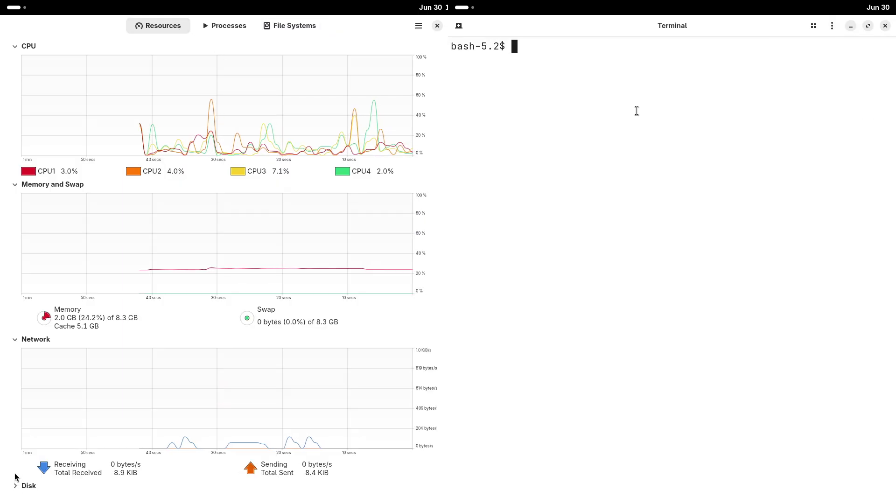
# Run fastfetch and switch the terminal to the dark style
pyautogui.write('fastfetch')
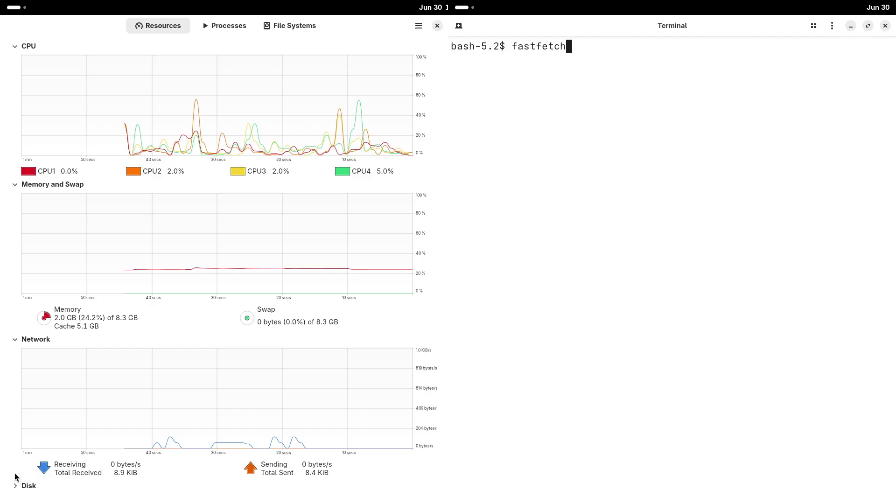
pyautogui.press('Return')
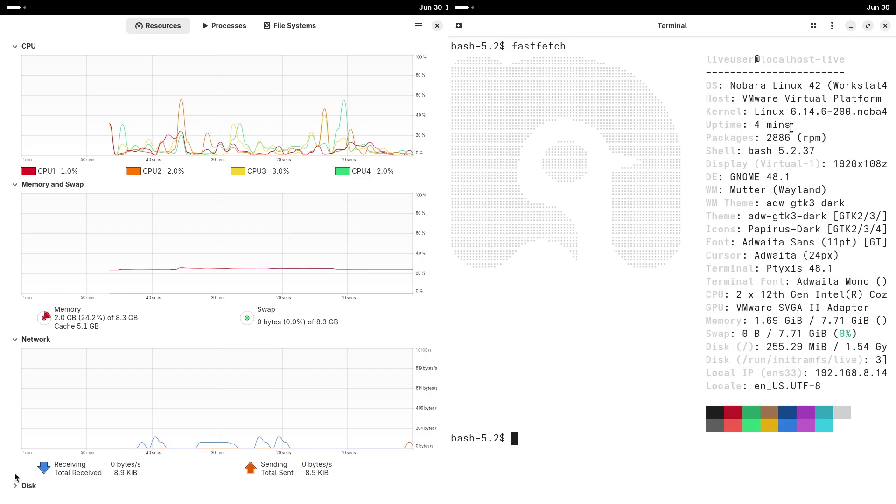
pyautogui.click(832, 28)
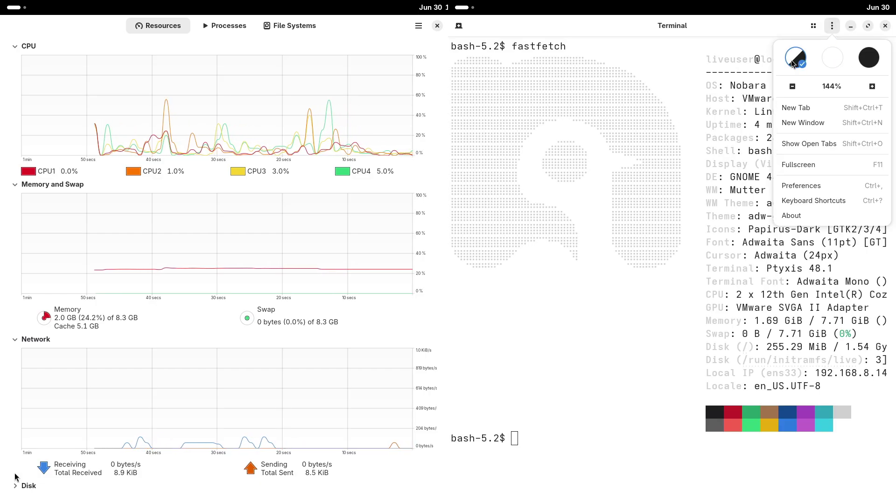
pyautogui.click(868, 62)
pyautogui.click(549, 397)
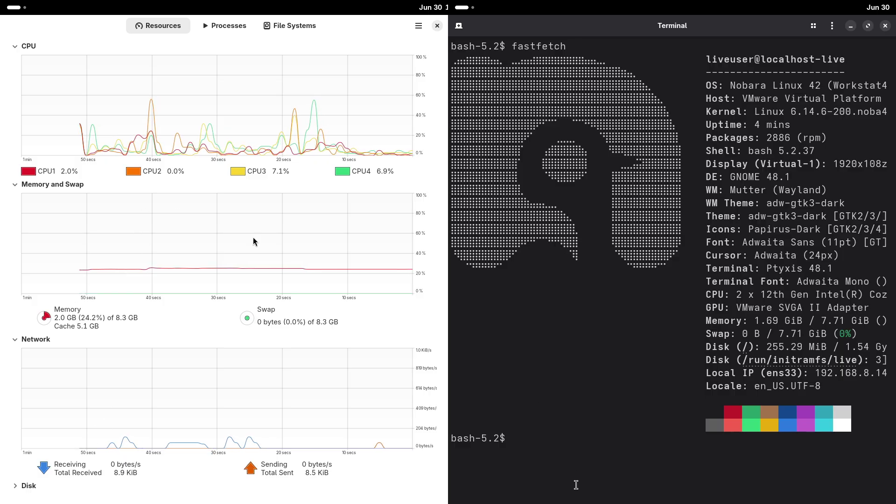
# Close System Monitor and type python3 --version at the prompt, fixing typos
pyautogui.write('p')
pyautogui.click(437, 26)
pyautogui.write('ytho')
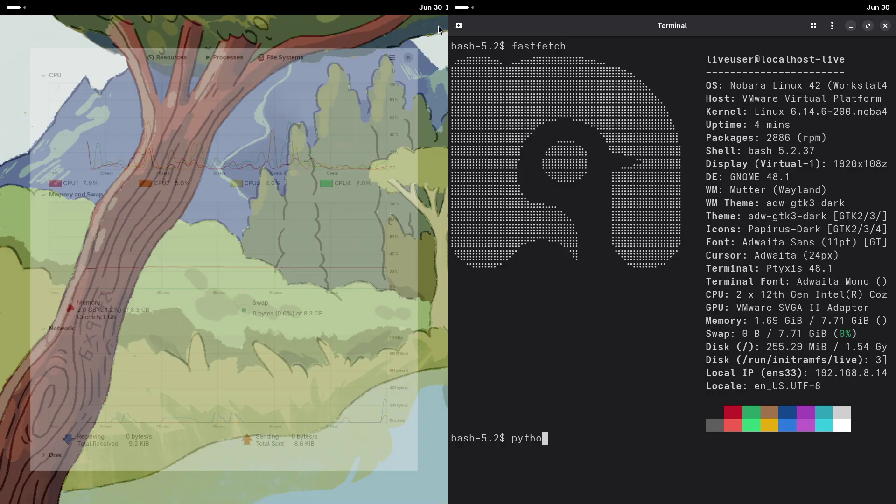
pyautogui.write('n3 --v')
pyautogui.moveTo(0, 0)
pyautogui.write('ers')
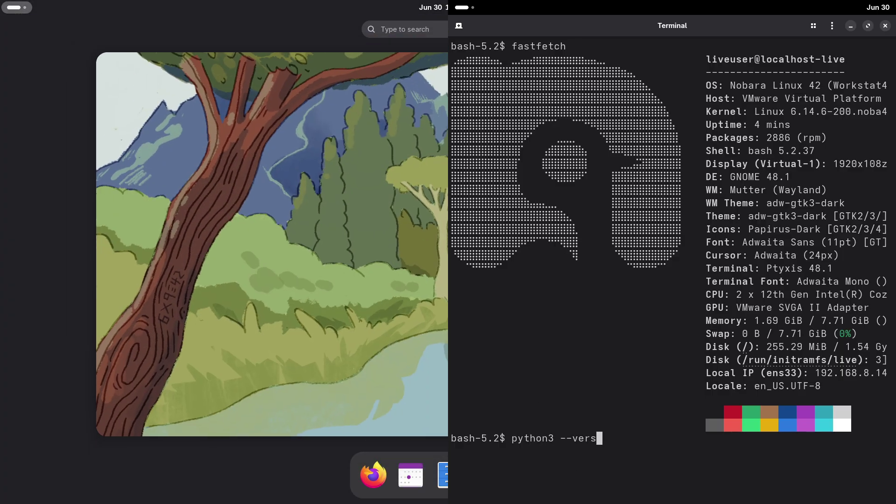
pyautogui.write('siob')
pyautogui.press('BackSpace')
pyautogui.press('BackSpace')
pyautogui.press('BackSpace')
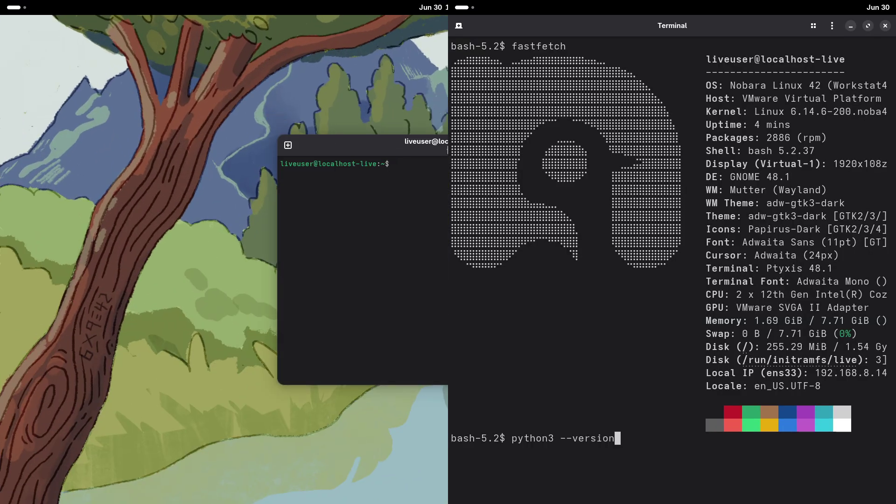
# Snap the new terminal left and run python3 --version, uname -a and uname -r; switch it to light style
pyautogui.moveTo(447, 150); pyautogui.dragTo(9, 100)
pyautogui.press('Return')
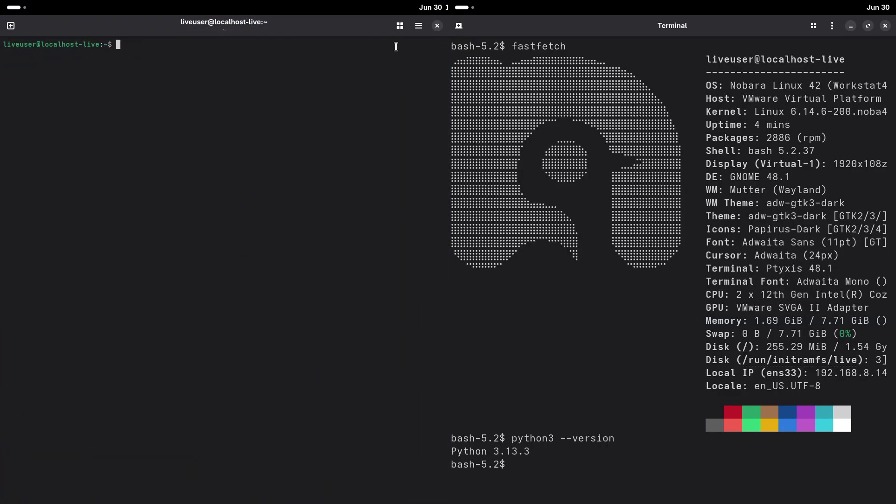
pyautogui.write('uname -a')
pyautogui.click(417, 32)
pyautogui.press('Return')
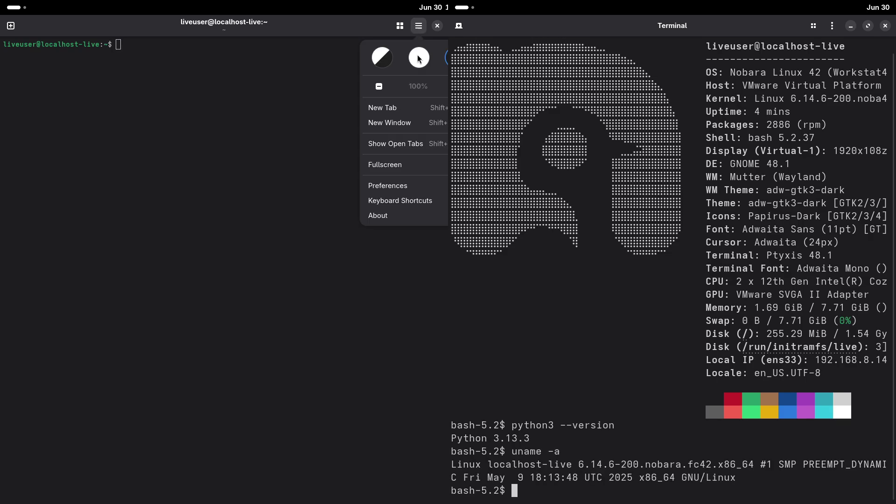
pyautogui.click(419, 58)
pyautogui.write('uname -r')
pyautogui.press('Return')
# View the terminal's About info, run cat /etc/issue and htop, and enlarge the left terminal's text
pyautogui.click(388, 211)
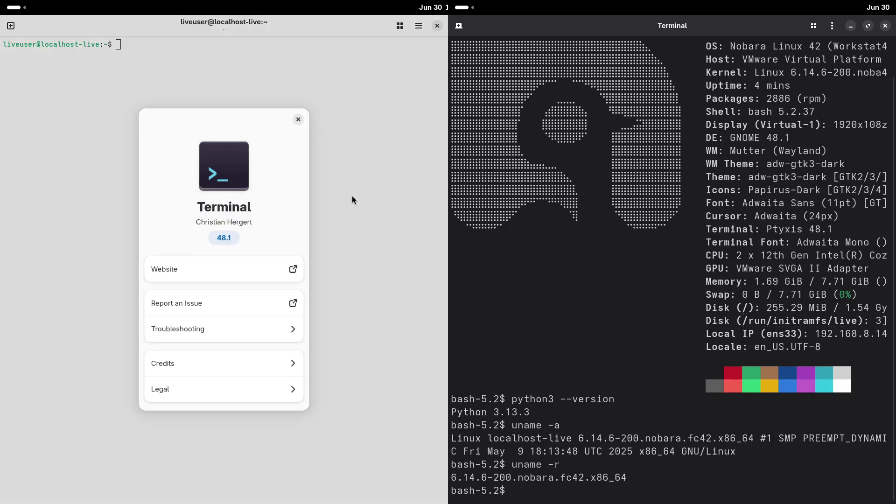
pyautogui.write('cat /etc/')
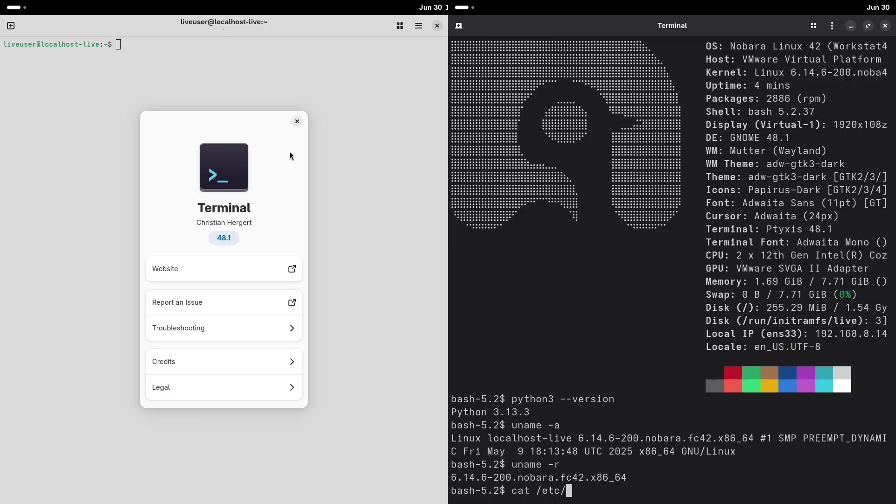
pyautogui.write('issue')
pyautogui.press('Return')
pyautogui.click(297, 121)
pyautogui.click(418, 25)
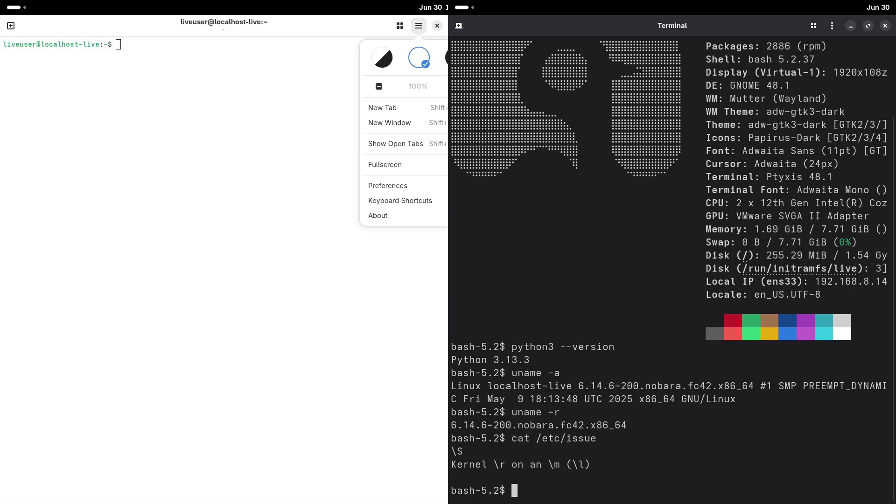
pyautogui.press('Return')
pyautogui.hotkey('ctrl', '+')
pyautogui.click(177, 112)
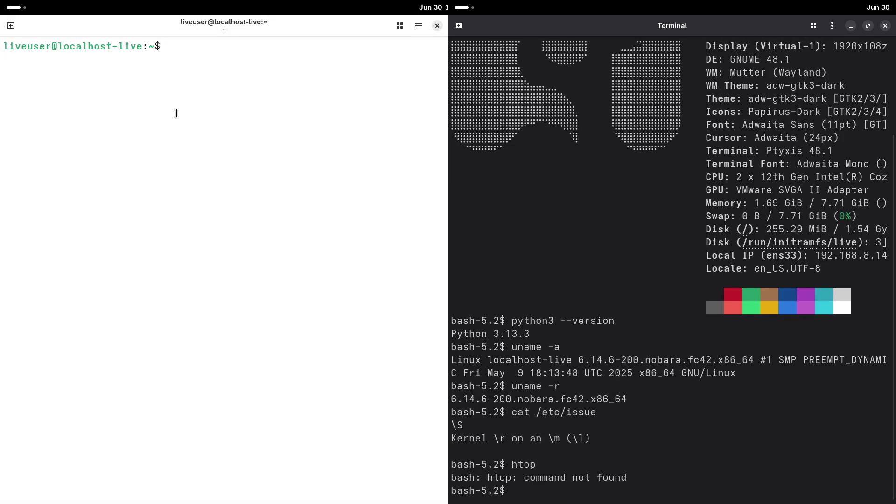
# Run inxi -sv8 and fastfetch, then type 'sudo dnf install fastfetch' at the prompt
pyautogui.write('inxi -sv8')
pyautogui.press('Return')
pyautogui.write('fastfetch')
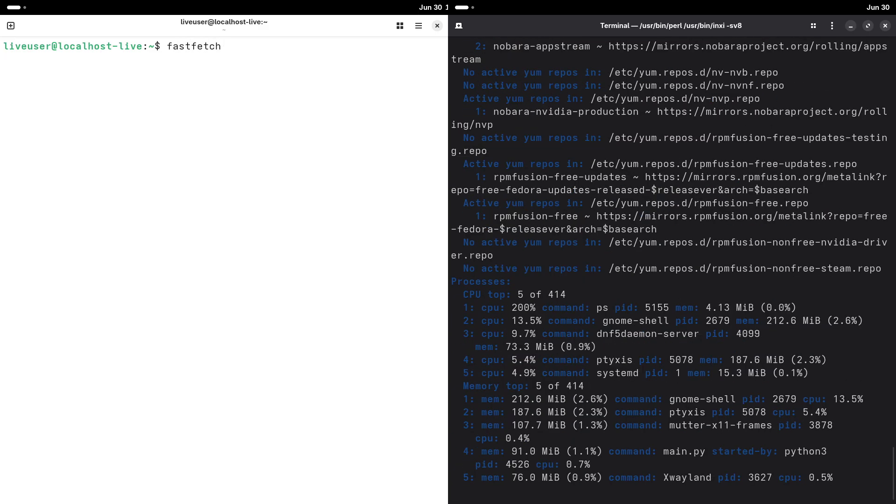
pyautogui.press('Return')
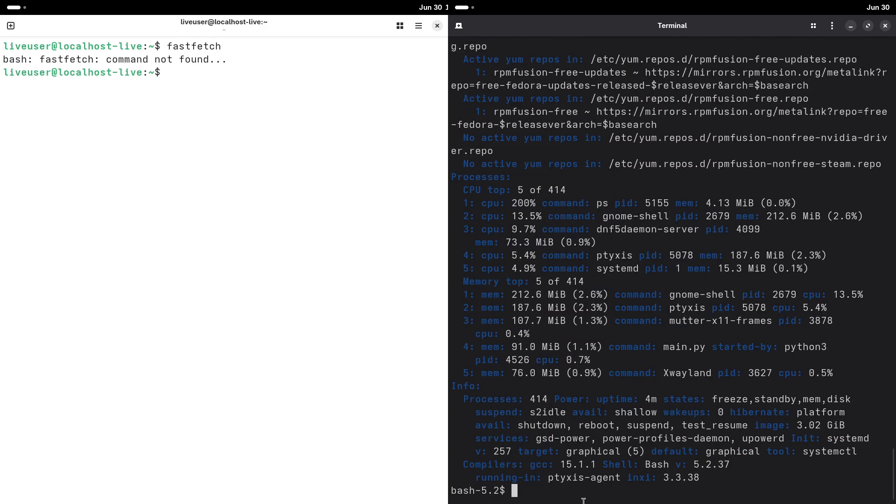
pyautogui.write('sudo a')
pyautogui.moveTo(707, 475); pyautogui.dragTo(481, 391)
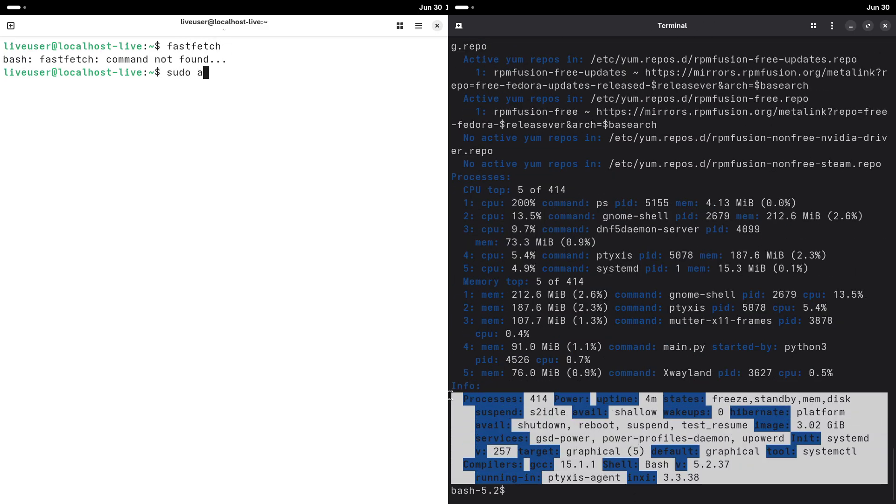
pyautogui.write('dnf install')
pyautogui.moveTo(894, 462); pyautogui.dragTo(894, 310)
pyautogui.write('fastfetch')
# Start the fastfetch install and select the Audio, Network and Display-to-EGL sections of the inxi report
pyautogui.press('Return')
pyautogui.moveTo(452, 82); pyautogui.dragTo(784, 408)
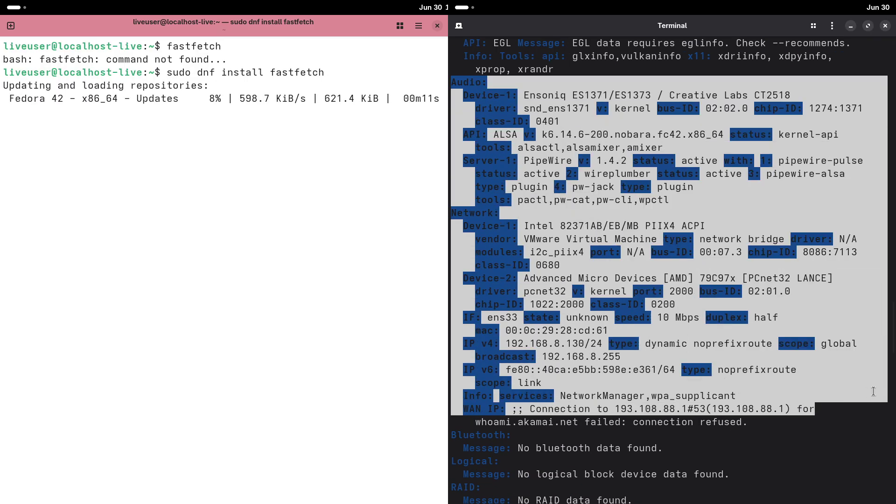
pyautogui.moveTo(891, 354); pyautogui.dragTo(891, 322)
pyautogui.moveTo(607, 330); pyautogui.dragTo(457, 54)
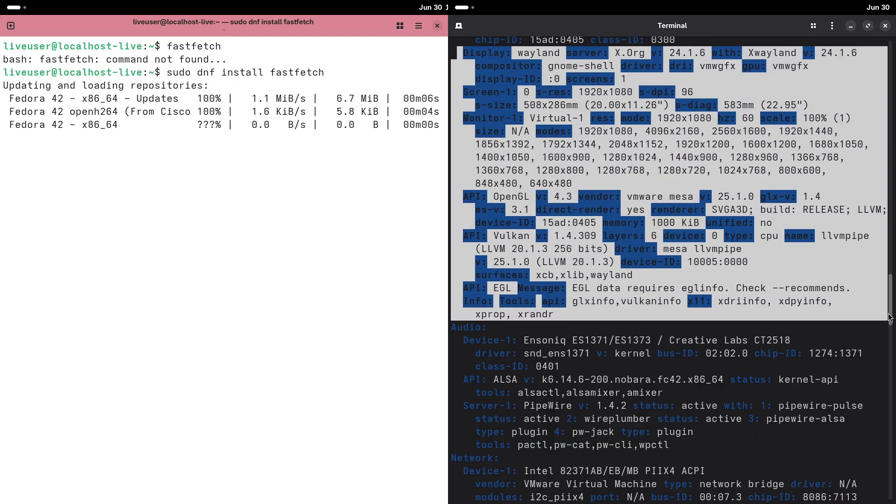
pyautogui.moveTo(891, 316); pyautogui.dragTo(891, 290)
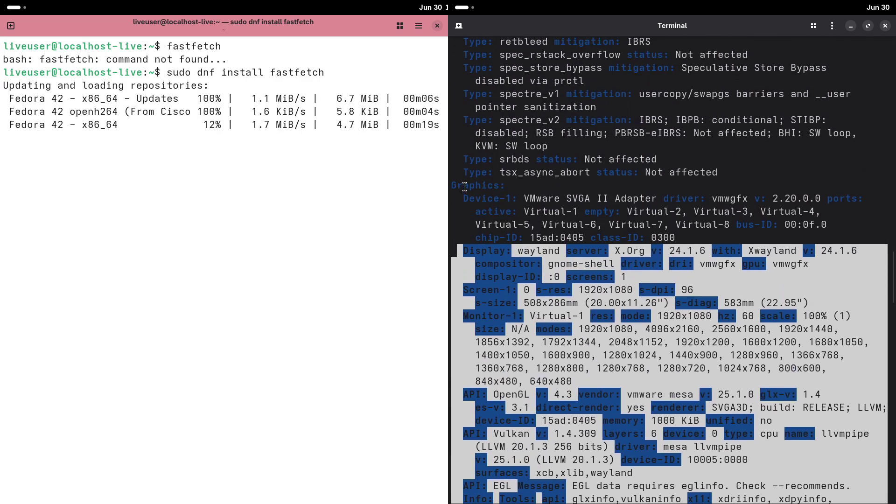
# Select the inxi report's Graphics, CPU and System-to-Memory lines while opening the app grid
pyautogui.moveTo(455, 185); pyautogui.dragTo(773, 221)
pyautogui.moveTo(838, 226); pyautogui.dragTo(849, 232)
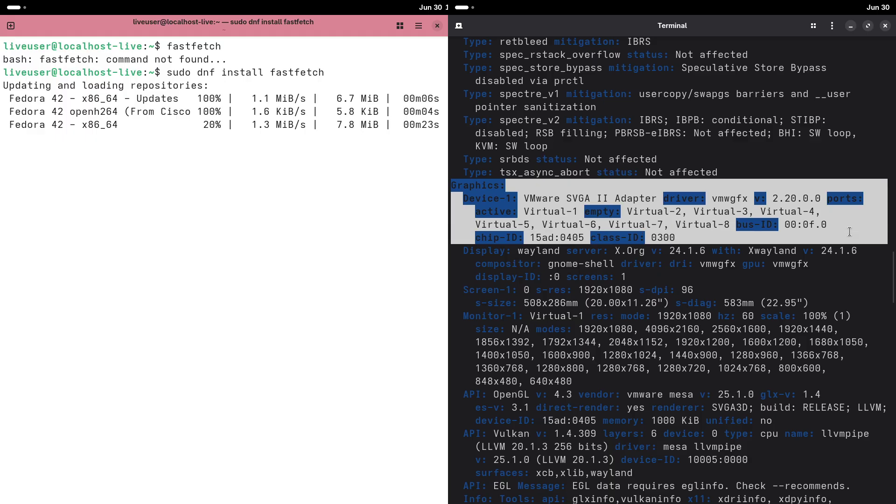
pyautogui.moveTo(892, 270); pyautogui.dragTo(892, 209)
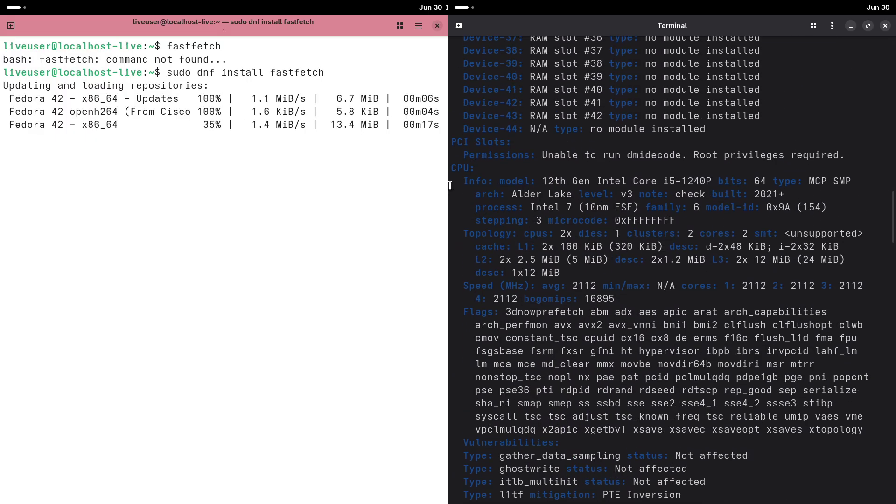
pyautogui.moveTo(452, 168); pyautogui.dragTo(827, 205)
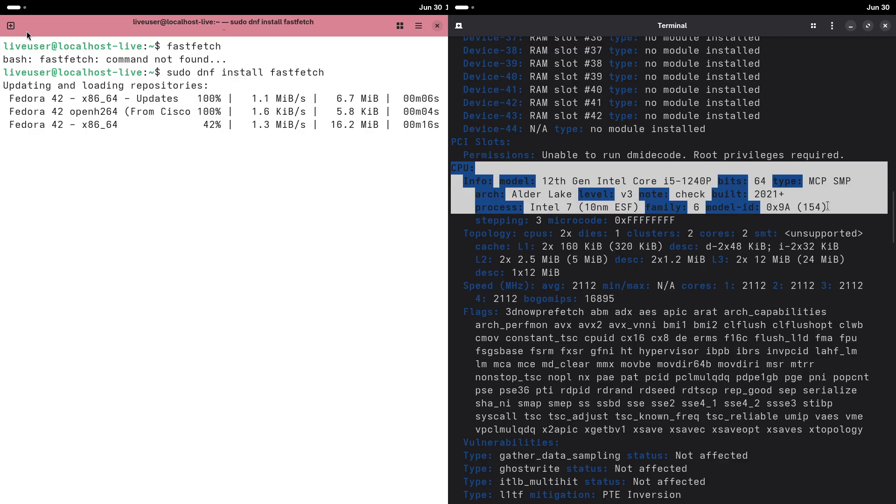
pyautogui.click(19, 8)
pyautogui.moveTo(893, 217); pyautogui.dragTo(894, 125)
pyautogui.press('super')
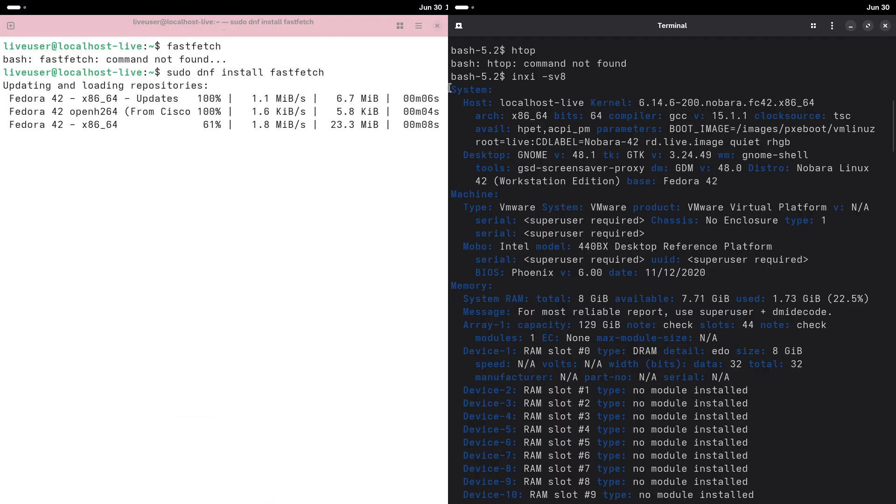
pyautogui.moveTo(452, 89); pyautogui.dragTo(819, 372)
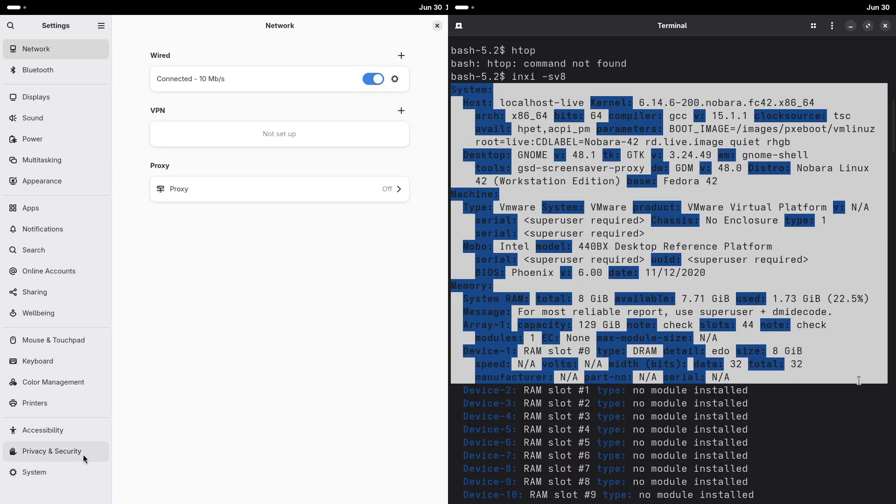
# Open System > About in Settings, rename the device to 9TO5LINUX, and close the terminal
pyautogui.click(65, 472)
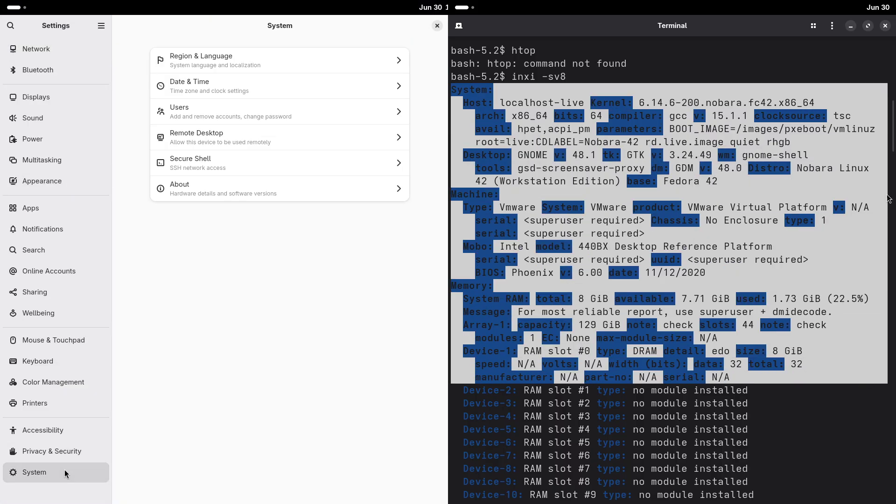
pyautogui.moveTo(890, 142); pyautogui.dragTo(887, 34)
pyautogui.click(166, 198)
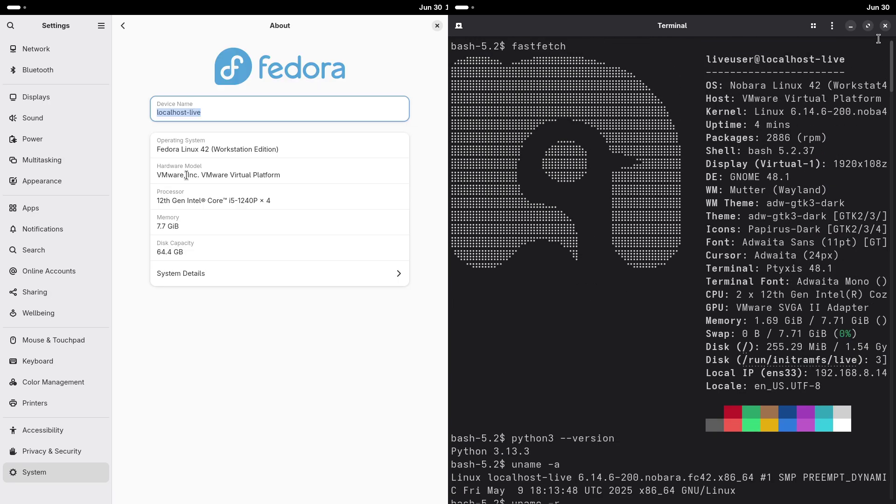
pyautogui.click(813, 27)
pyautogui.write('9T')
pyautogui.click(884, 27)
pyautogui.write('O')
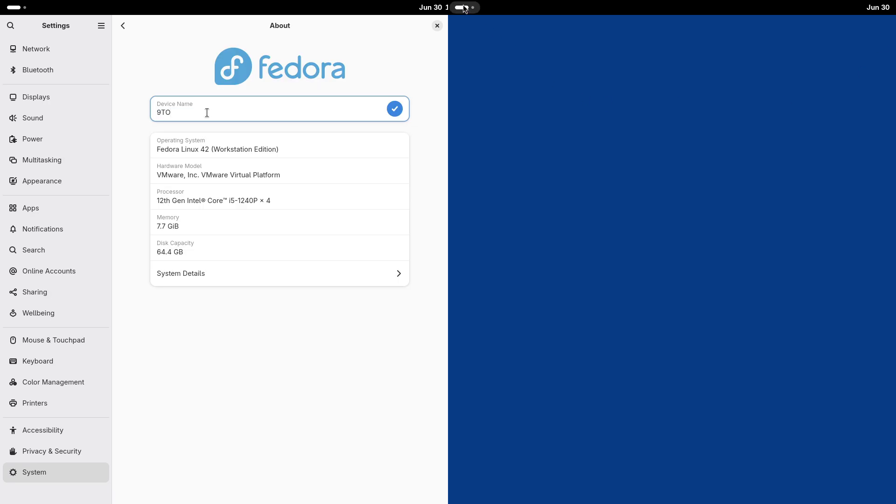
pyautogui.click(465, 8)
pyautogui.write('5LINUX')
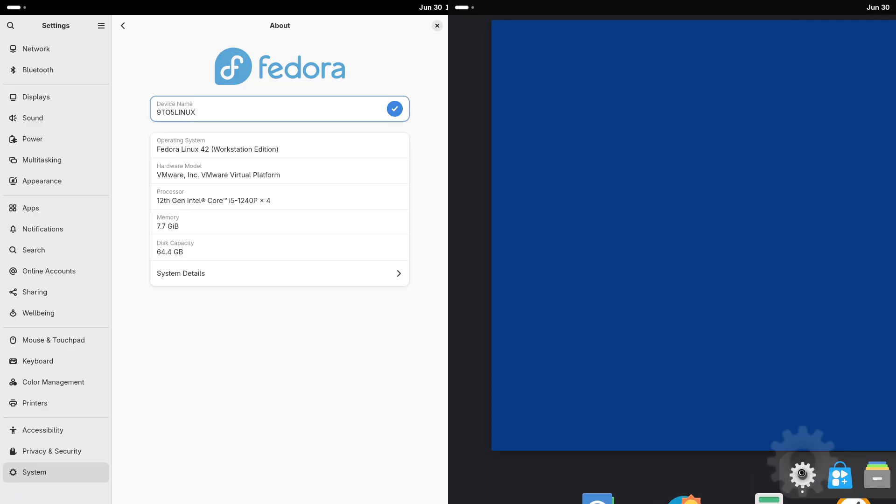
# Open Nobara's Settings About page and compare both System Details dialogs, selecting Fedora's kernel version
pyautogui.click(393, 110)
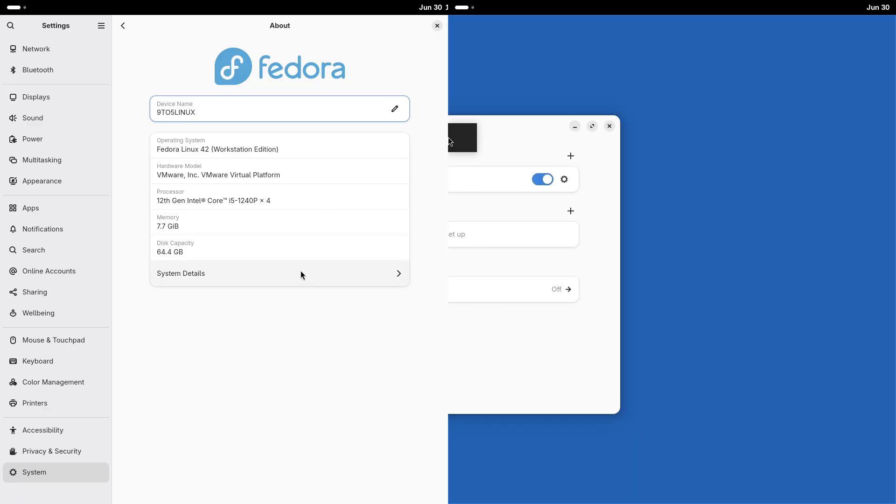
pyautogui.click(301, 275)
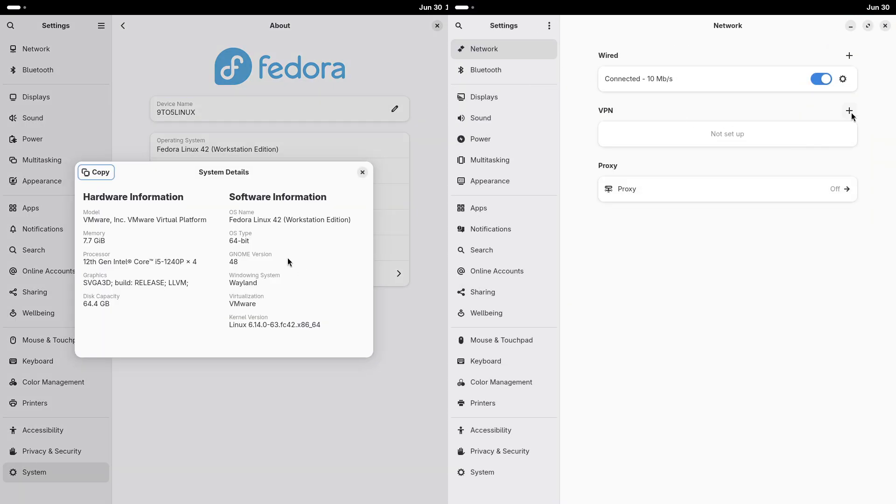
pyautogui.click(504, 472)
pyautogui.click(650, 197)
pyautogui.moveTo(231, 326); pyautogui.dragTo(358, 325)
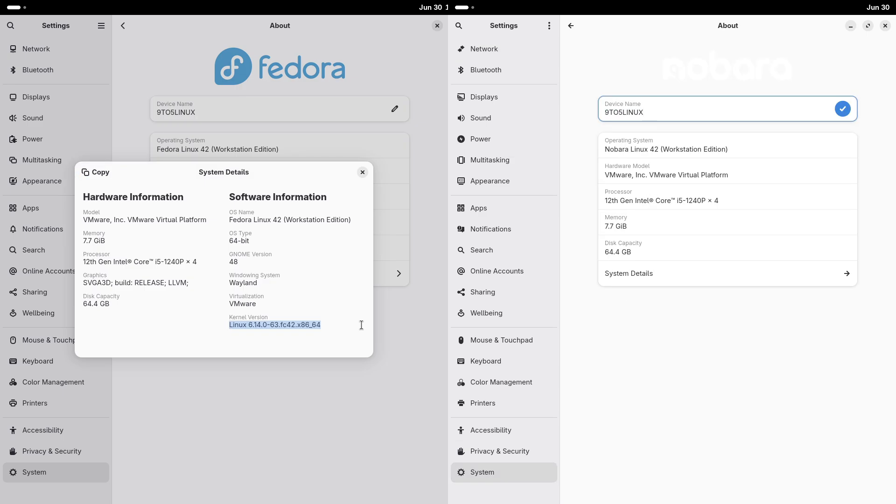
pyautogui.click(702, 273)
pyautogui.click(362, 172)
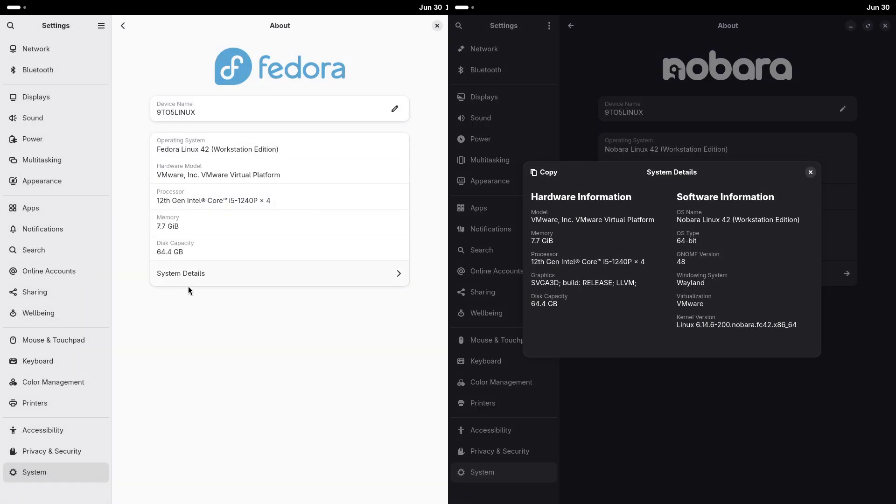
# Browse Fedora's Network, Bluetooth, Displays, Night Light and Power pages; select Nobara's kernel and GNOME version
pyautogui.click(66, 57)
pyautogui.click(67, 71)
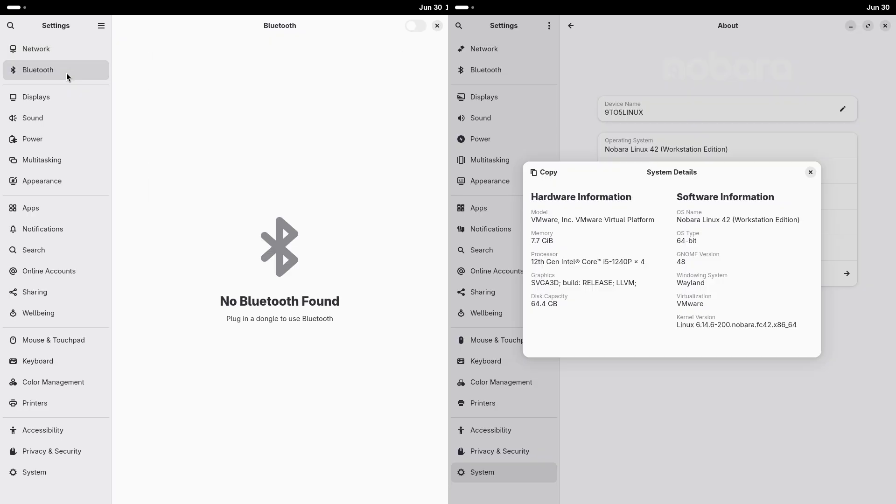
pyautogui.click(66, 93)
pyautogui.moveTo(676, 326); pyautogui.dragTo(796, 325)
pyautogui.click(381, 177)
pyautogui.moveTo(677, 263); pyautogui.dragTo(686, 262)
pyautogui.click(125, 25)
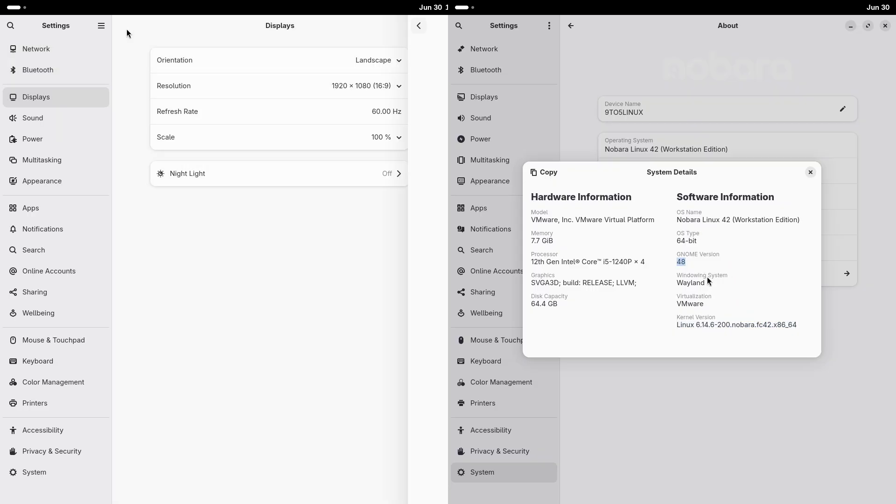
pyautogui.click(71, 134)
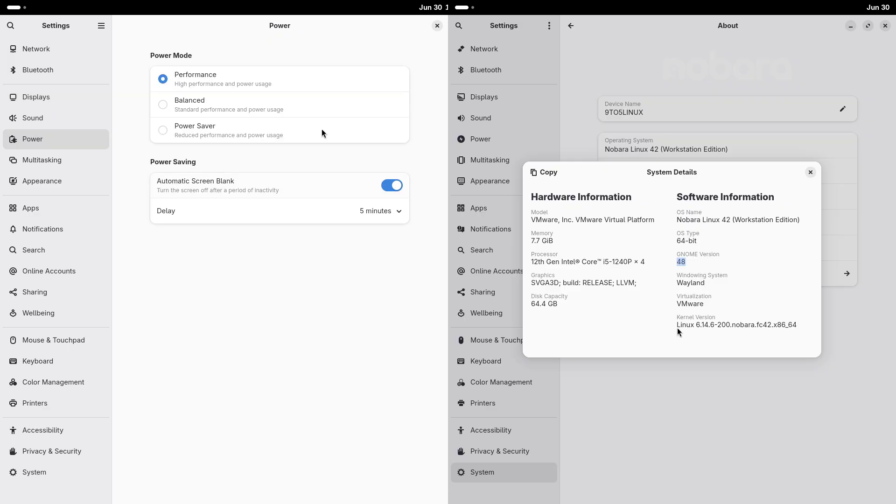
# Close Nobara's system details and browse its Bluetooth, Network, Displays, Power, Multitasking and Appearance pages
pyautogui.click(810, 173)
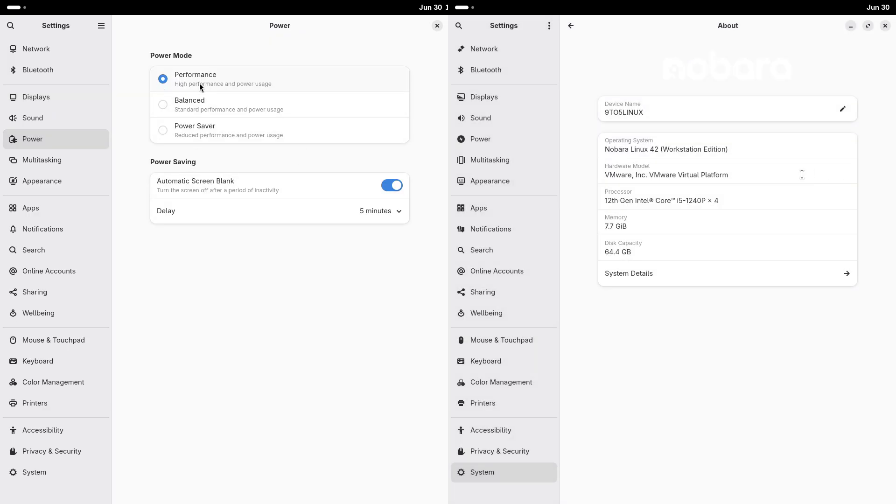
pyautogui.click(508, 70)
pyautogui.click(508, 57)
pyautogui.click(507, 105)
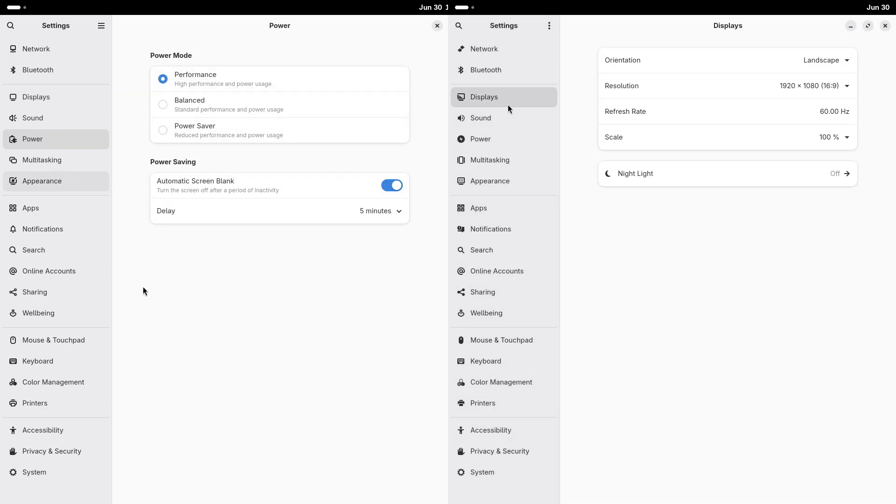
pyautogui.click(509, 120)
pyautogui.click(509, 141)
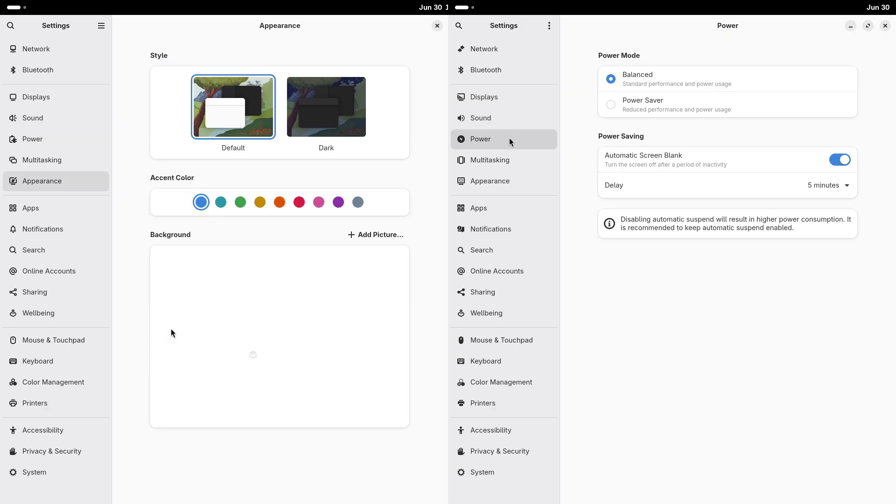
pyautogui.click(475, 158)
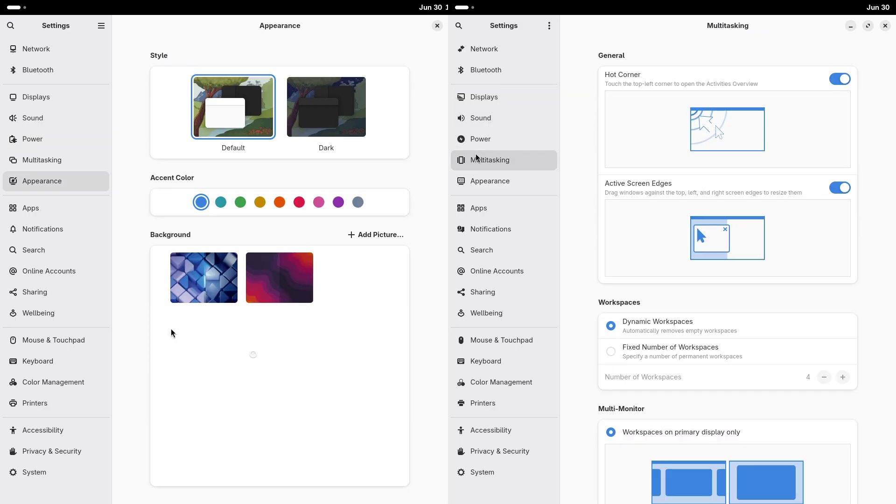
pyautogui.click(483, 180)
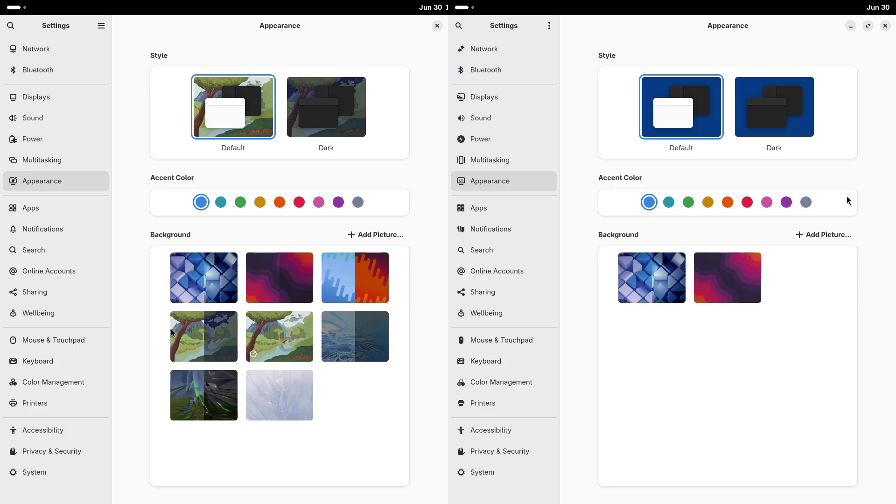
# Set the blue-orange wallpaper on Fedora, the pink wallpaper on Nobara, and disable screen time recording
pyautogui.click(346, 276)
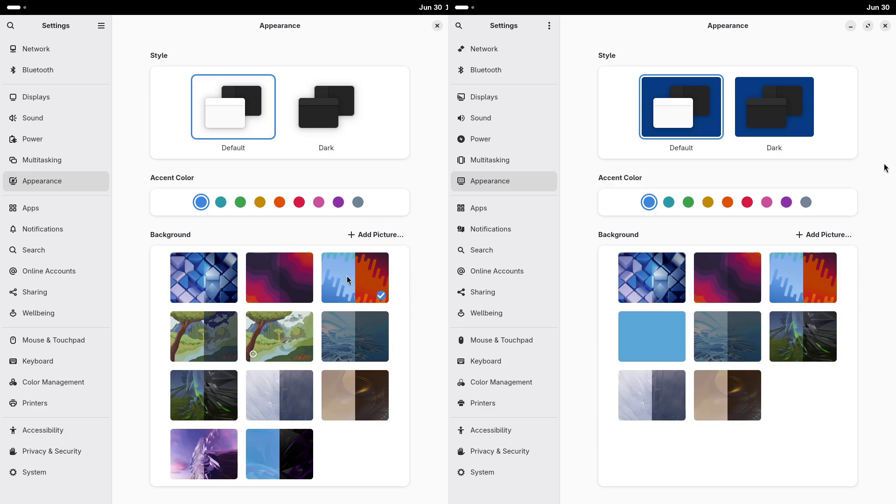
pyautogui.click(70, 314)
pyautogui.click(745, 455)
pyautogui.click(401, 56)
pyautogui.click(511, 211)
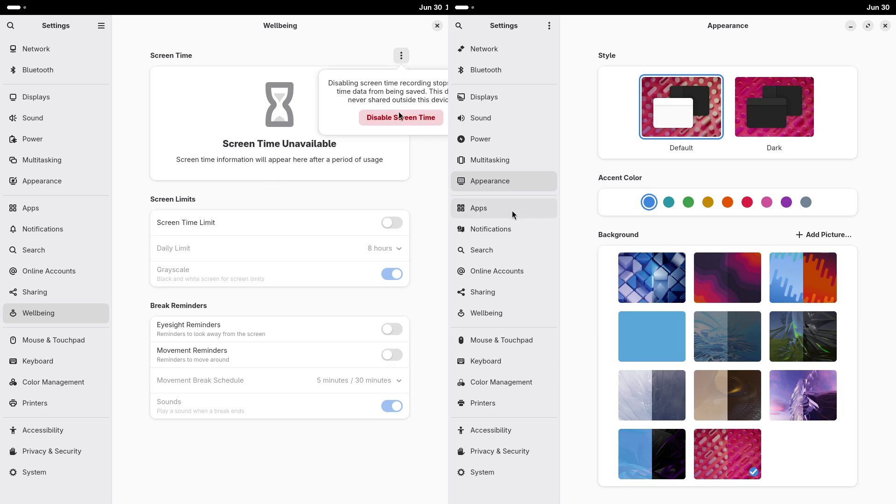
pyautogui.click(400, 120)
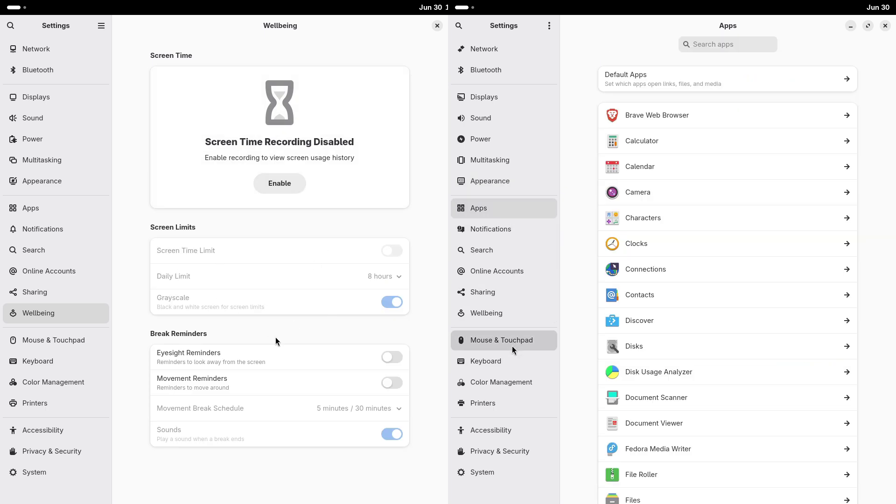
# Switch both machines to natural scroll direction and close the right-hand Settings window
pyautogui.click(514, 340)
pyautogui.click(79, 451)
pyautogui.click(742, 292)
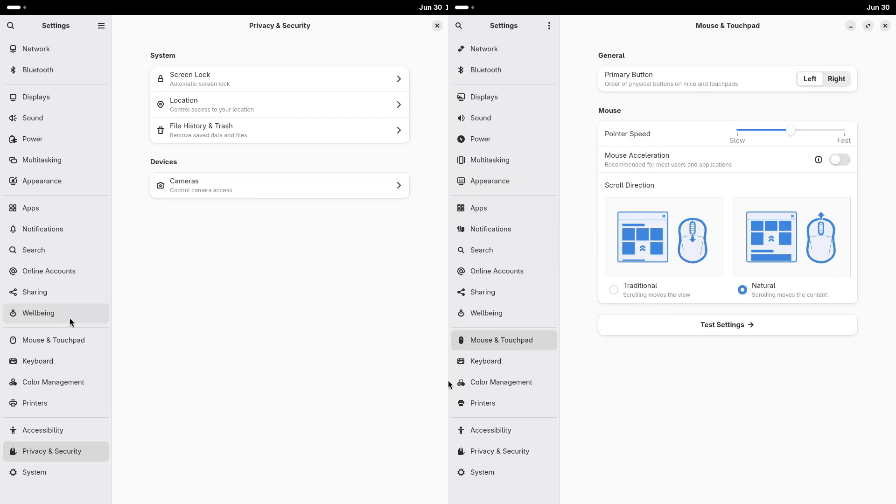
pyautogui.click(495, 452)
pyautogui.click(68, 345)
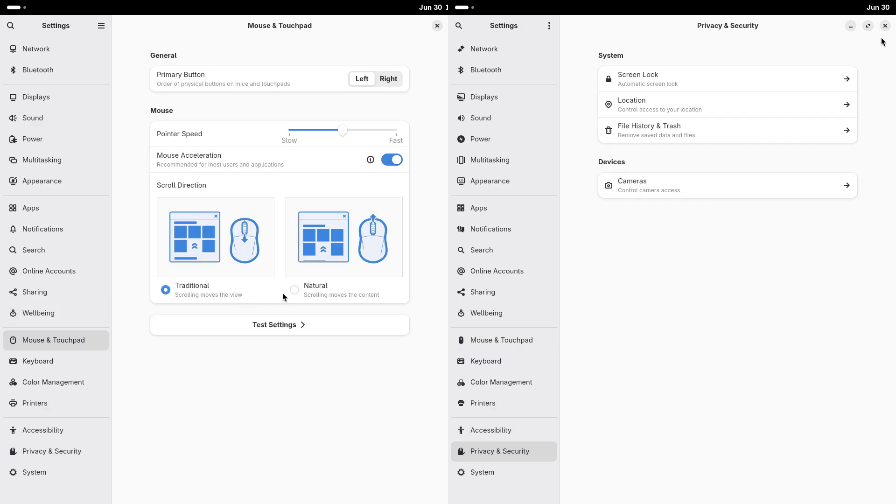
pyautogui.click(885, 26)
pyautogui.click(294, 290)
# Close Settings and confirm installing the fastfetch packages at the dnf prompt
pyautogui.click(465, 7)
pyautogui.click(68, 50)
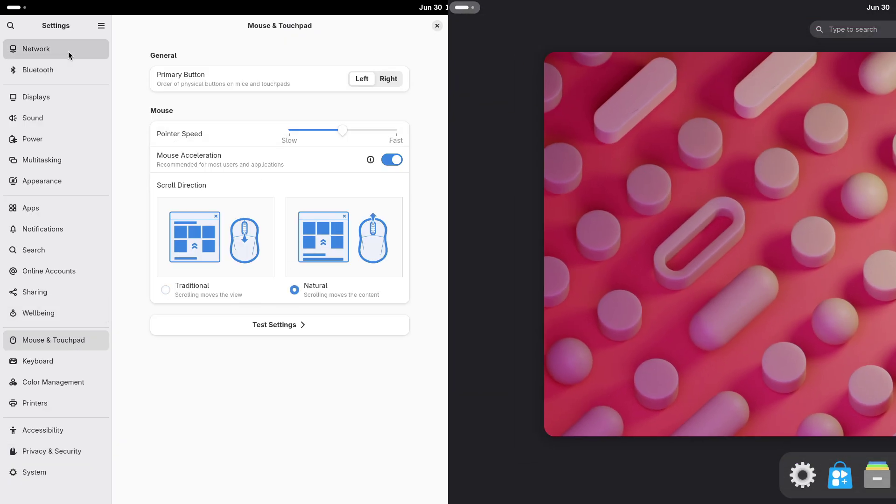
pyautogui.click(438, 26)
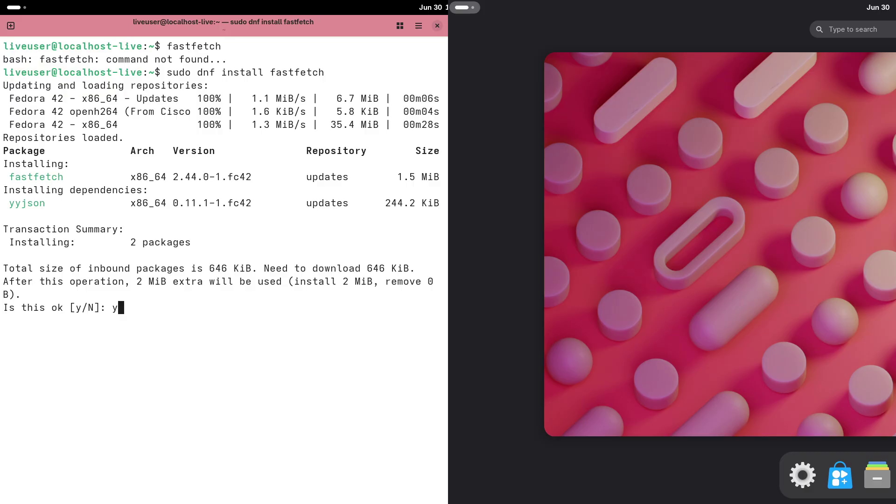
pyautogui.press('Return')
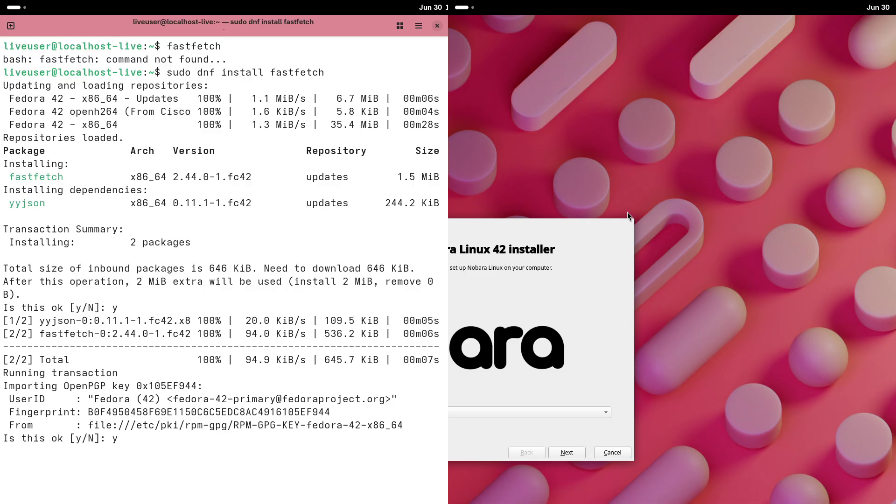
# Quit the Nobara installer, then relaunch it from the Activities overview
pyautogui.click(609, 452)
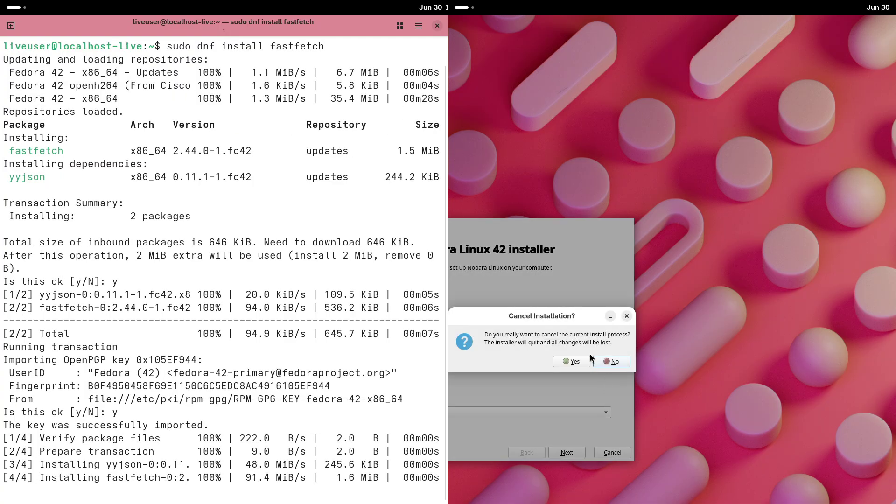
pyautogui.click(578, 362)
pyautogui.press('super')
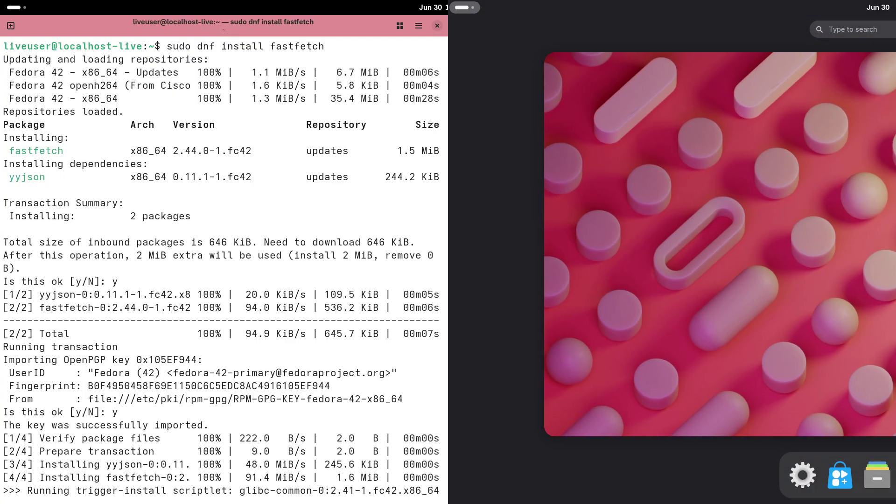
pyautogui.click(677, 208)
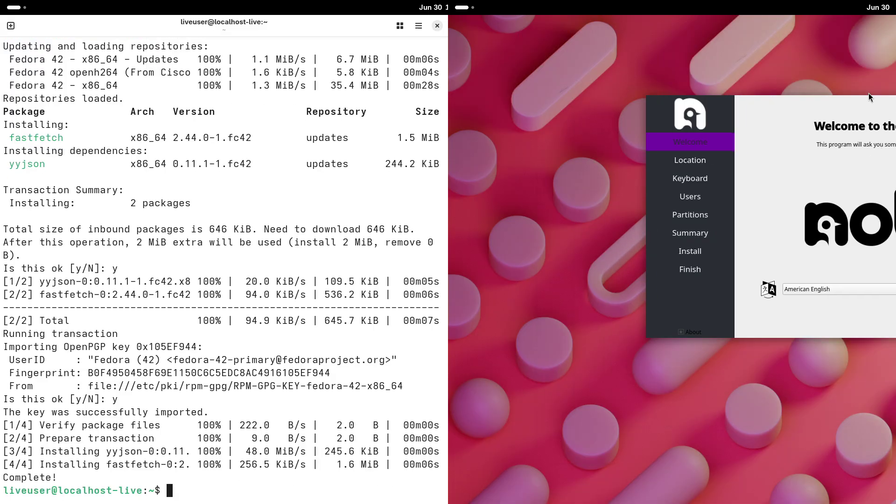
# Quit the installer, then run fastfetch and python3 --version in the terminal
pyautogui.hotkey('alt', 'F4')
pyautogui.press('Return')
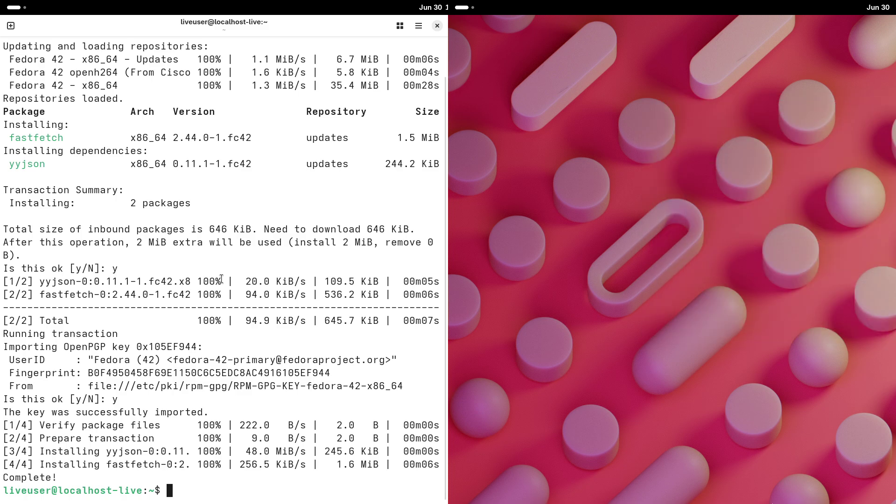
pyautogui.write('fastfetc')
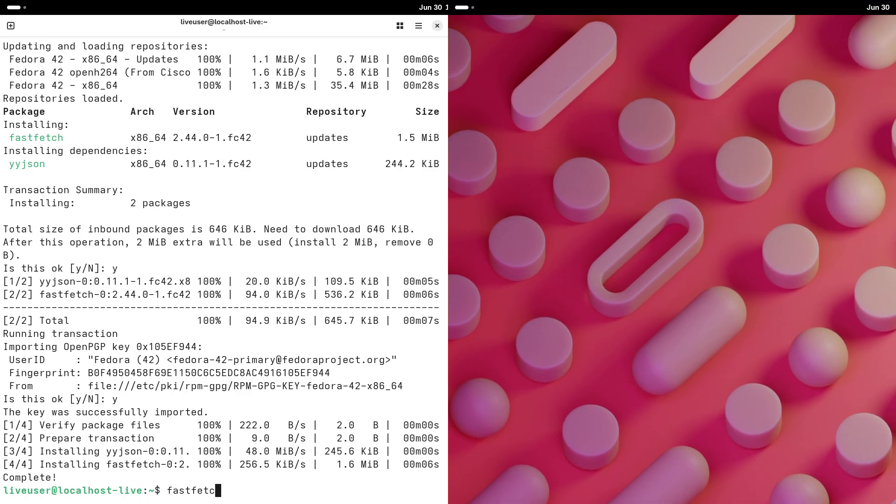
pyautogui.write('h')
pyautogui.press('Return')
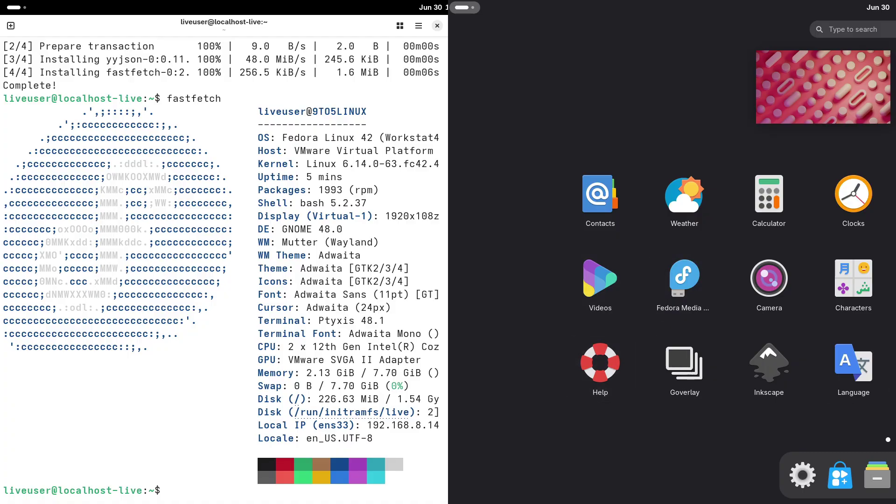
pyautogui.write('python')
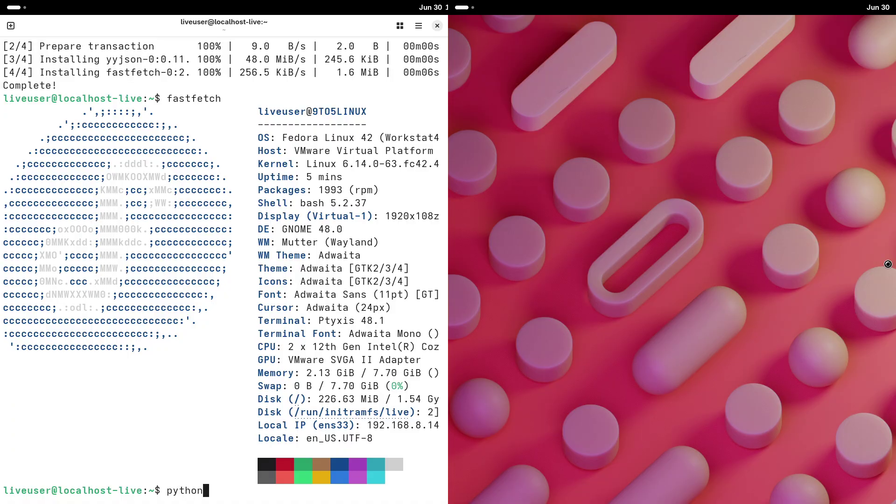
pyautogui.write('3 --ver')
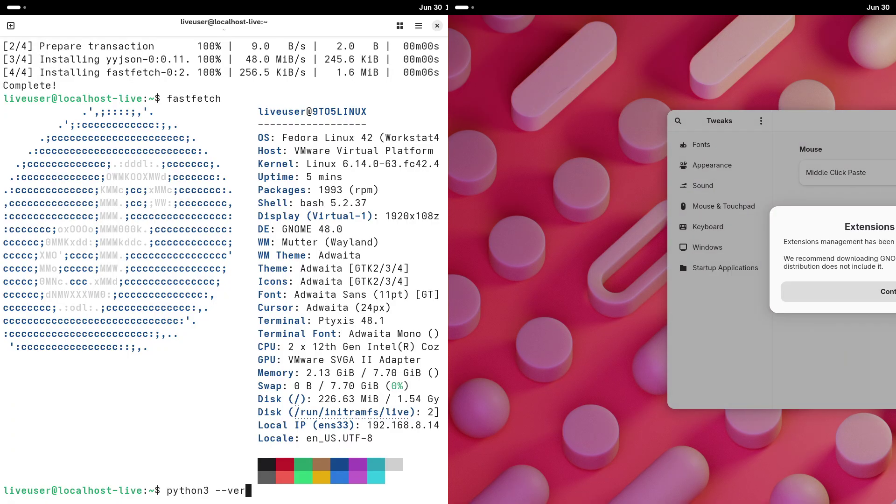
pyautogui.write('sion')
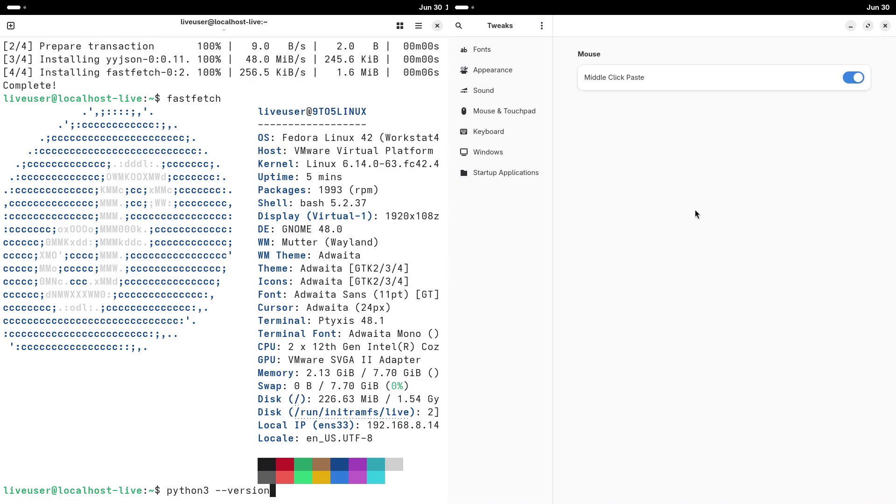
pyautogui.press('Return')
# Print /etc/issue with cat while viewing About, Appearance, Fonts and Sound in GNOME Tweaks
pyautogui.click(536, 71)
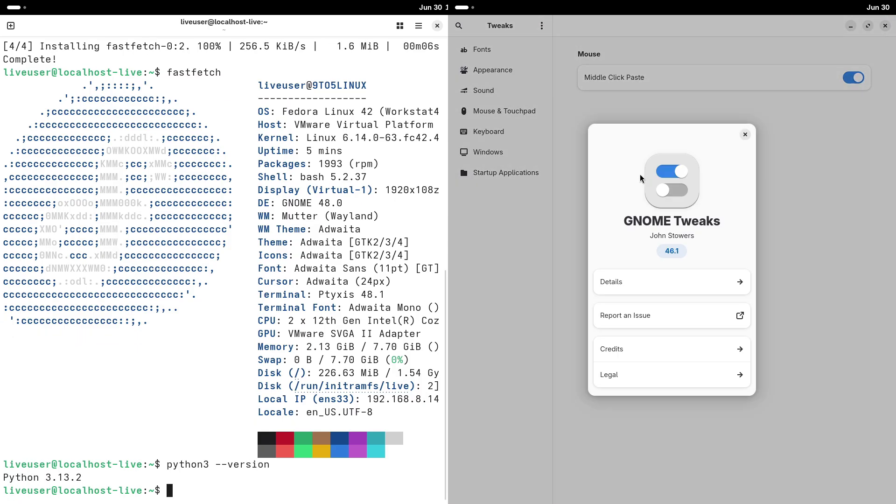
pyautogui.write('cat /e')
pyautogui.click(745, 135)
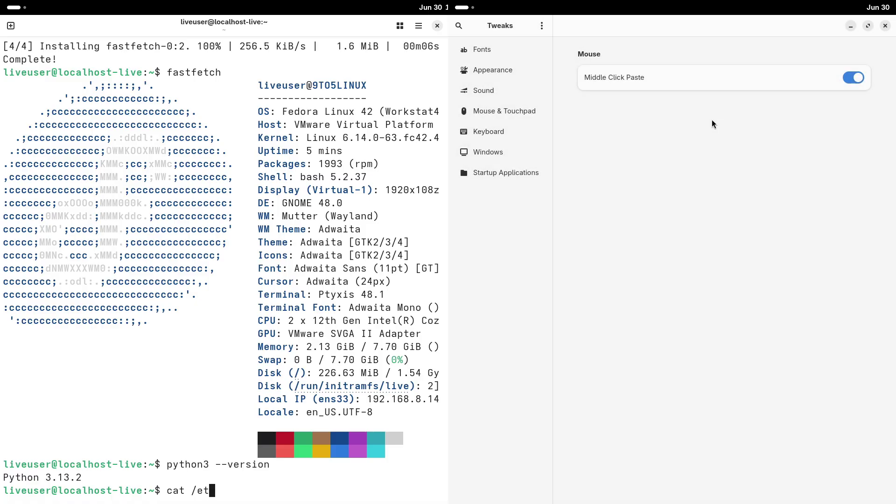
pyautogui.click(513, 71)
pyautogui.write('tc/issu')
pyautogui.click(511, 53)
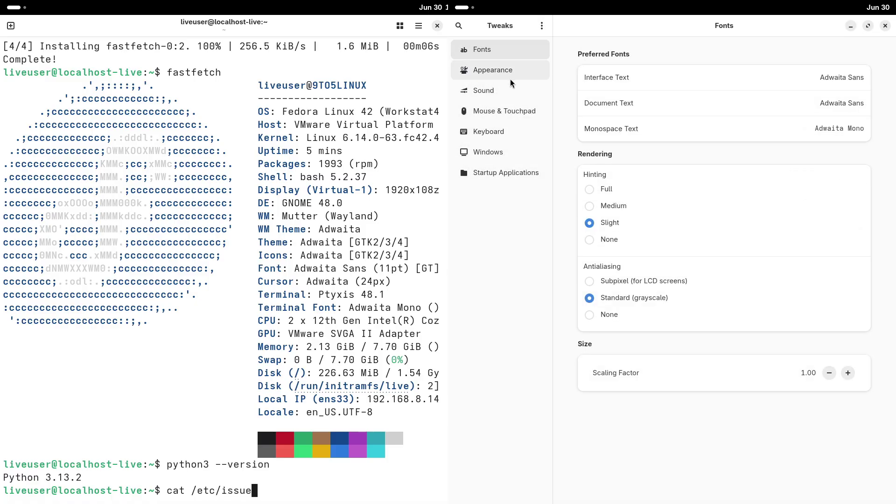
pyautogui.write('e')
pyautogui.click(511, 90)
pyautogui.press('Return')
# Run uname -a and uname -r while browsing the Mouse & Touchpad, Keyboard and Windows tweaks
pyautogui.write('u')
pyautogui.click(511, 114)
pyautogui.write('name')
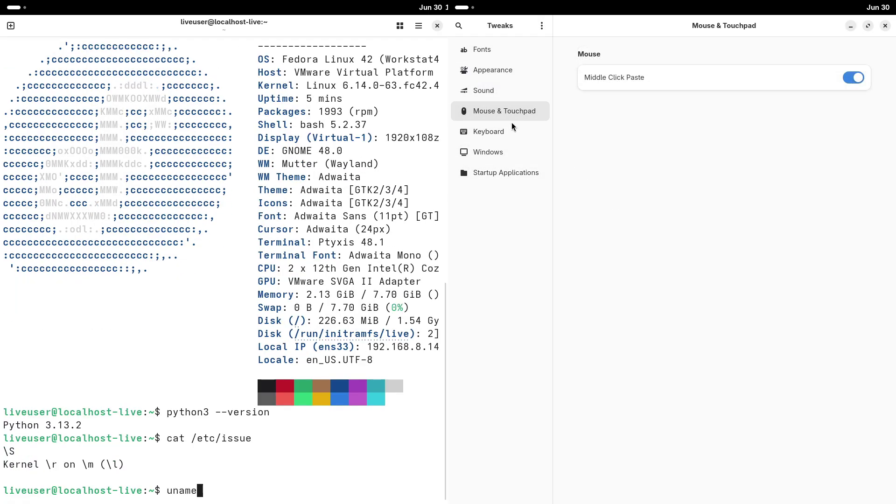
pyautogui.write(' -a')
pyautogui.press('Return')
pyautogui.click(512, 127)
pyautogui.click(515, 146)
pyautogui.write('uname -r')
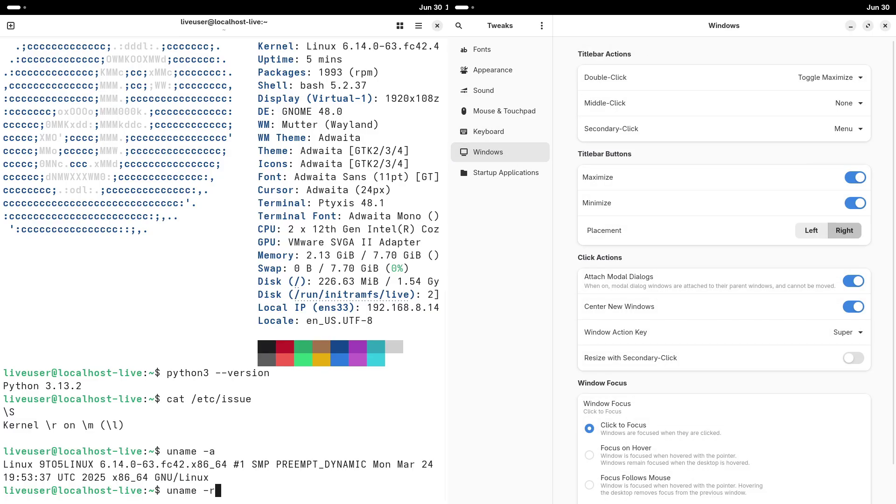
pyautogui.press('Return')
# Run inxi -sv8, which reports not found, after viewing Startup Applications and closing GNOME Tweaks
pyautogui.scroll(-2, 894, 206)
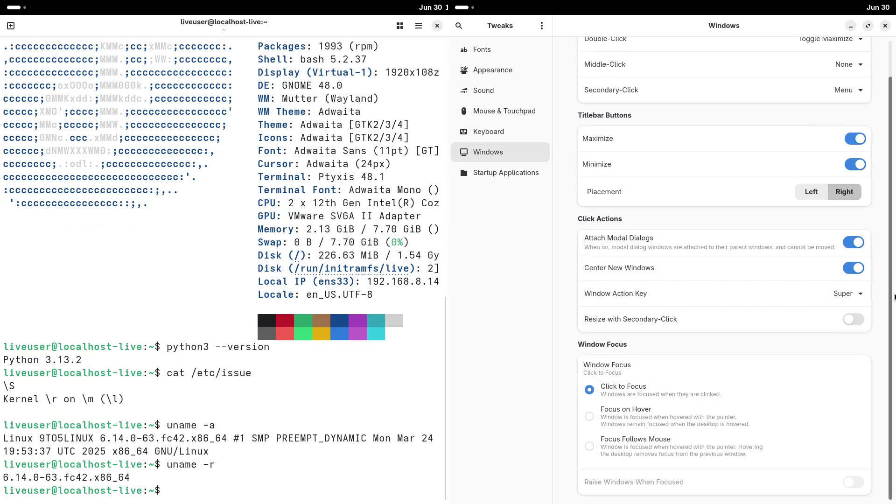
pyautogui.click(483, 170)
pyautogui.write('inxi -')
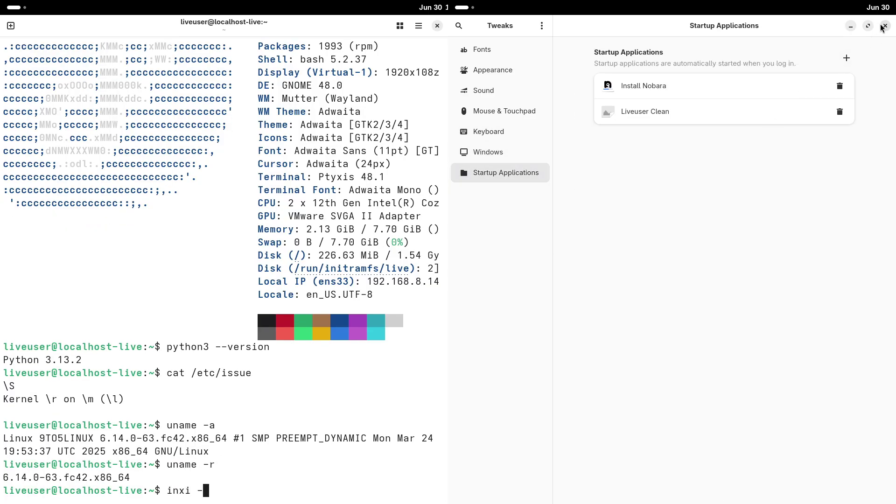
pyautogui.click(882, 26)
pyautogui.write('sv8')
pyautogui.press('Return')
# Launch the Nobara installer and install inxi with sudo dnf install inxi
pyautogui.press('super')
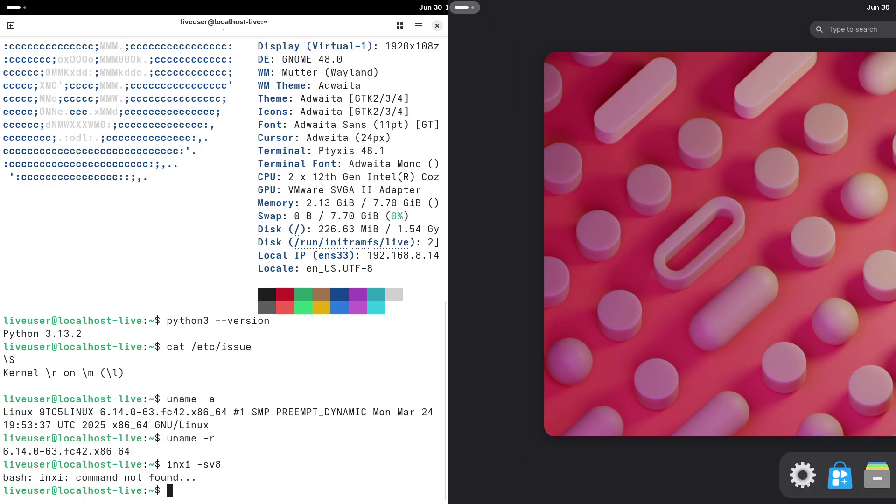
pyautogui.click(755, 166)
pyautogui.write('sudo dn')
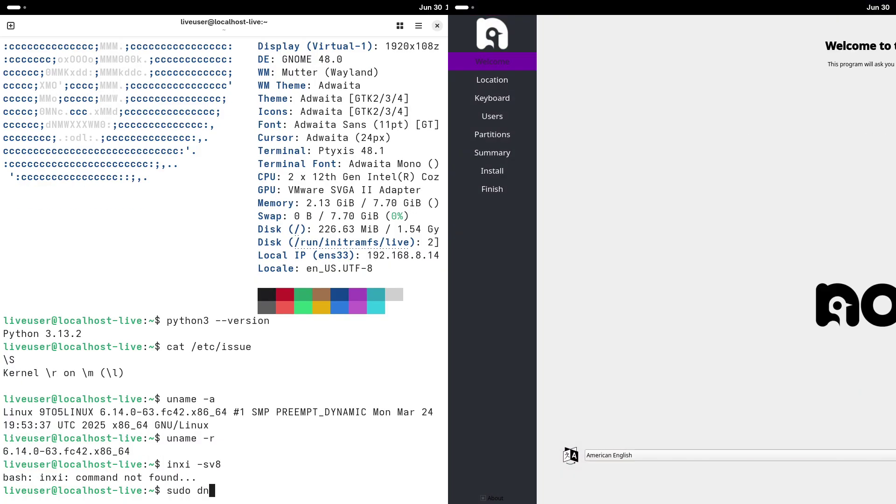
pyautogui.write('f install inxi')
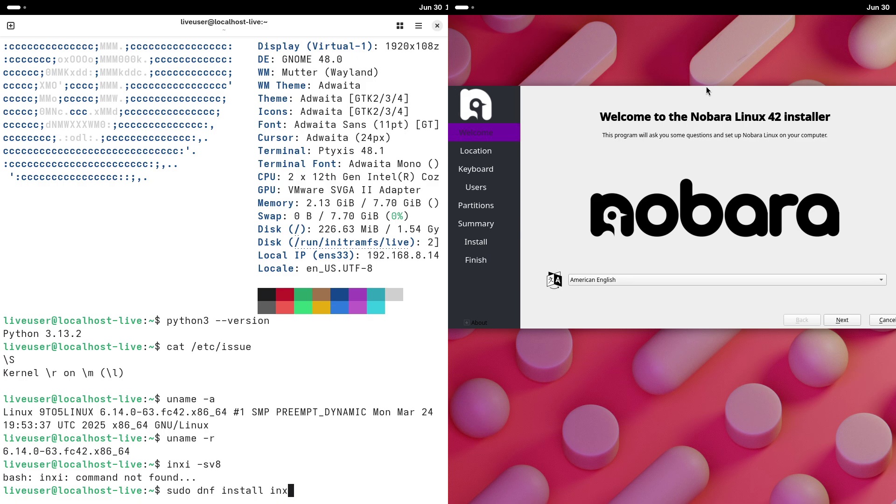
pyautogui.press('Return')
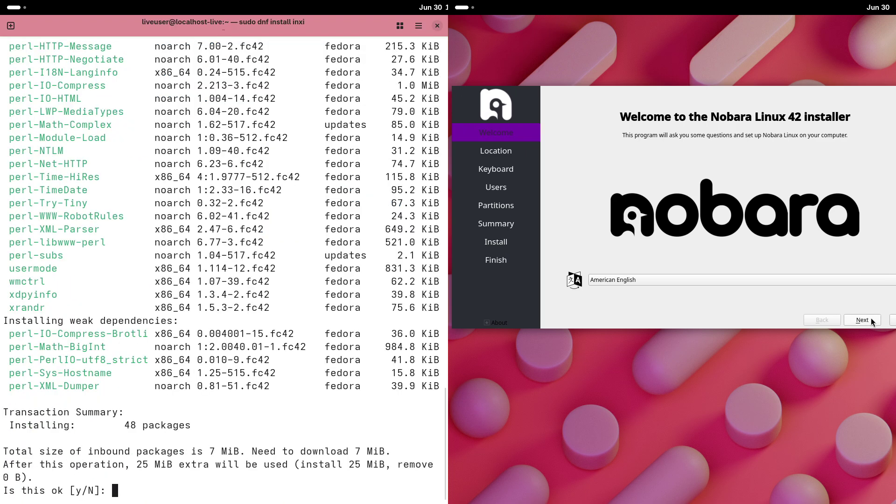
pyautogui.click(509, 321)
pyautogui.write('y')
pyautogui.press('Return')
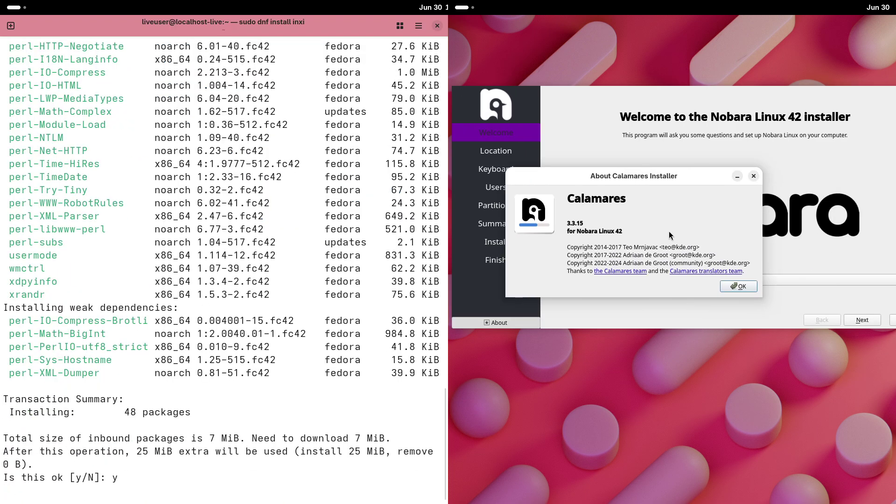
pyautogui.click(739, 287)
# Advance the installer to the Users page, tick root password reuse, and run the inxi report
pyautogui.click(855, 319)
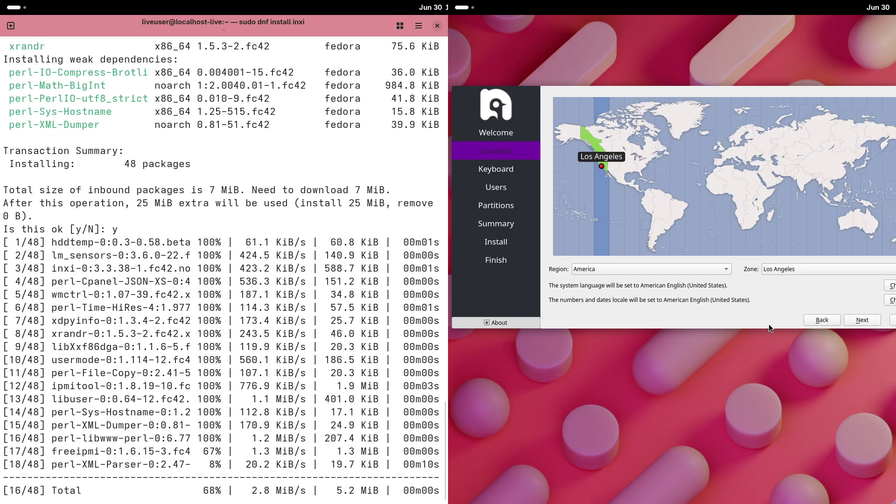
pyautogui.click(861, 319)
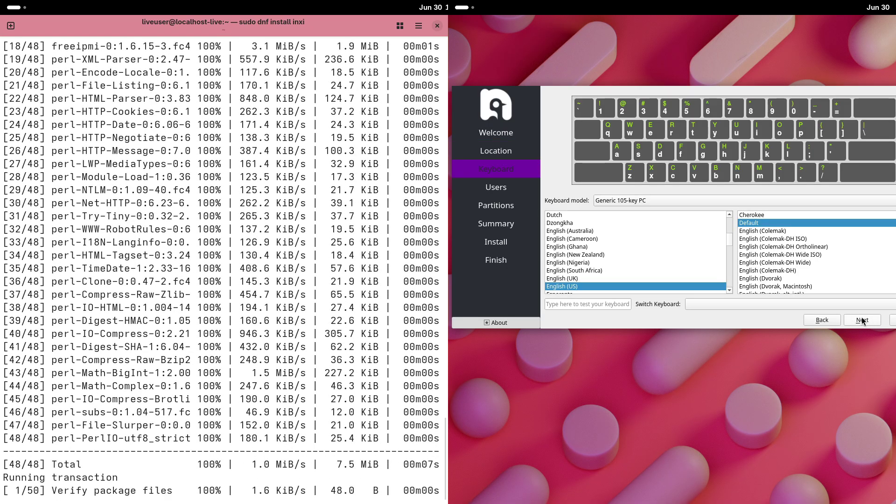
pyautogui.click(862, 320)
pyautogui.write('9to5linux')
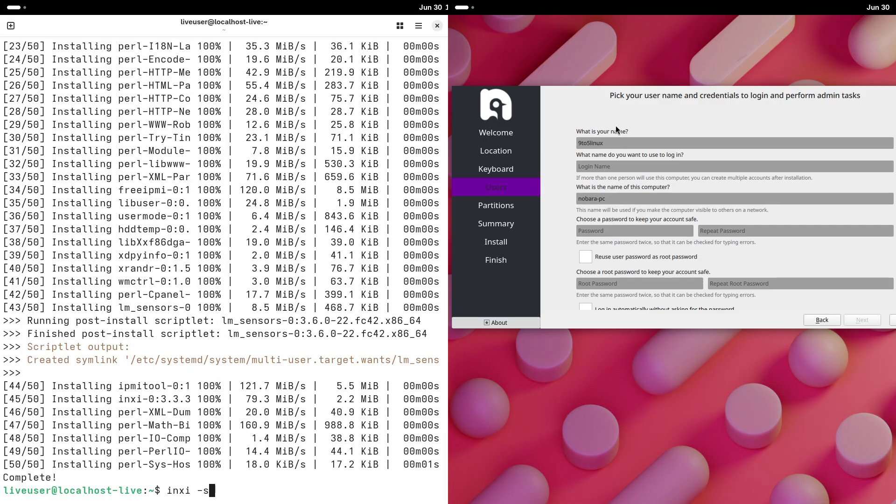
pyautogui.write('8')
pyautogui.click(587, 255)
pyautogui.press('Return')
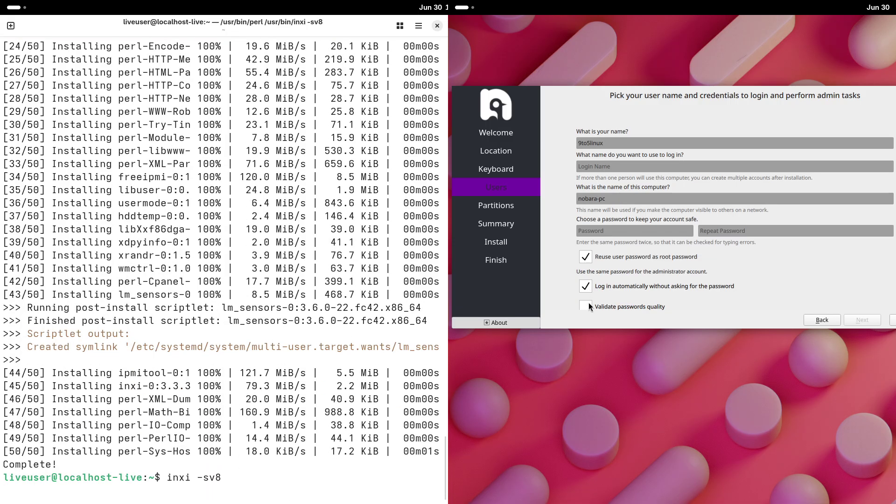
# Begin filling the password fields and toggle root password reuse off and on
pyautogui.click(601, 232)
pyautogui.write('1')
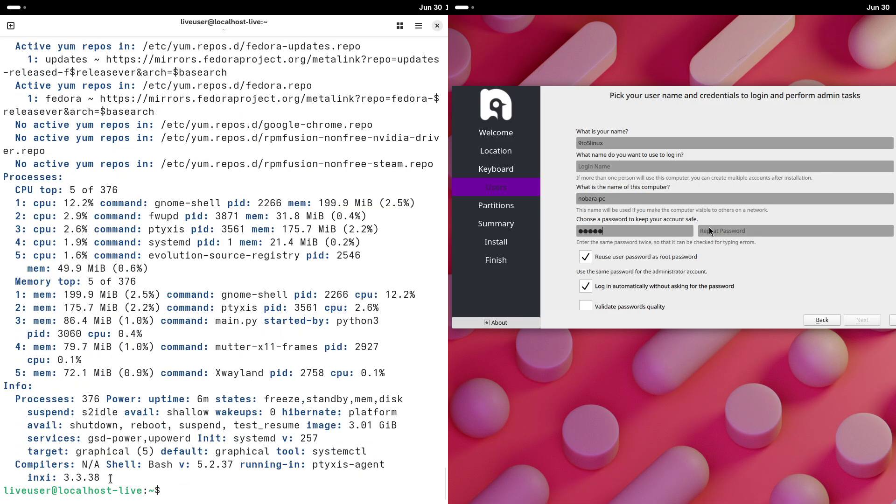
pyautogui.moveTo(110, 478); pyautogui.dragTo(282, 385)
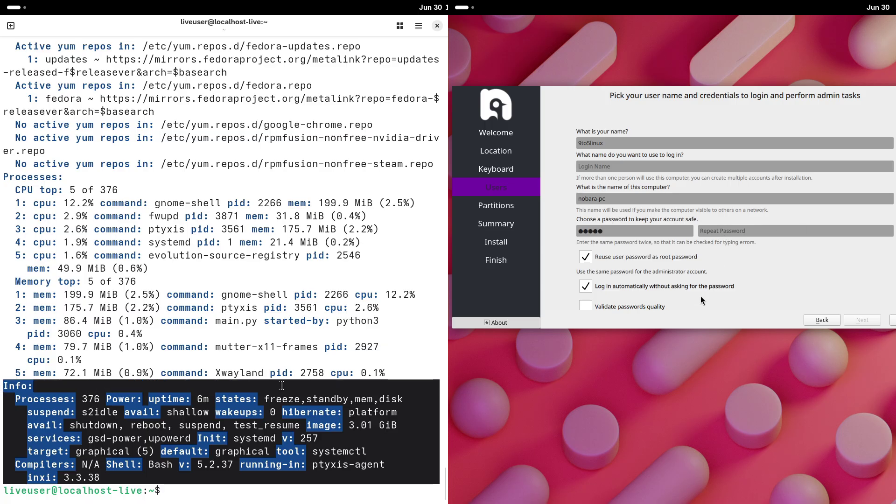
pyautogui.scroll(4, 445, 479)
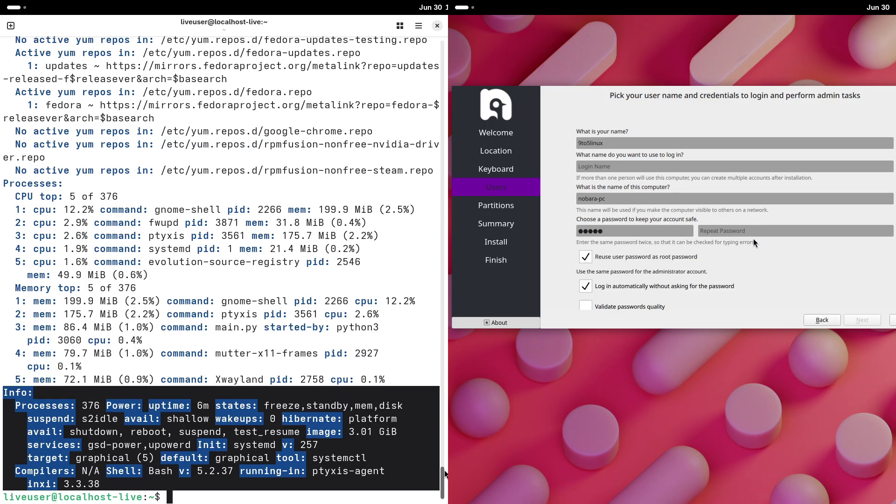
pyautogui.click(751, 230)
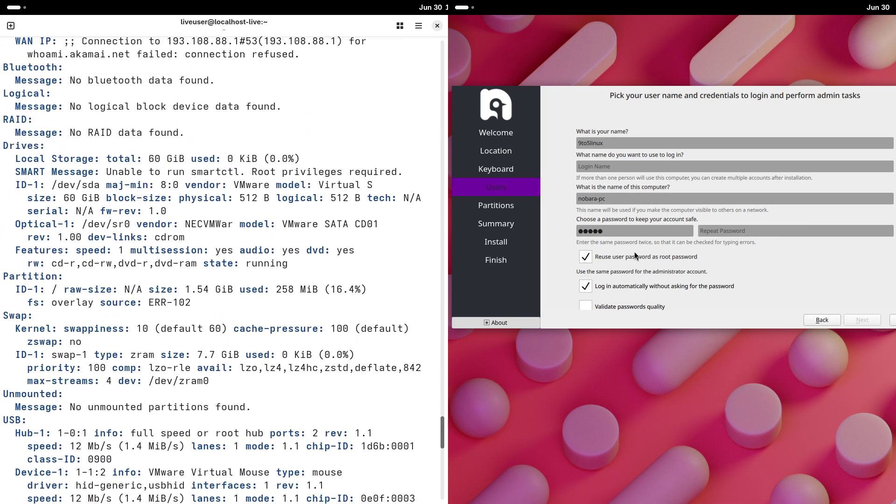
pyautogui.click(631, 255)
pyautogui.click(631, 256)
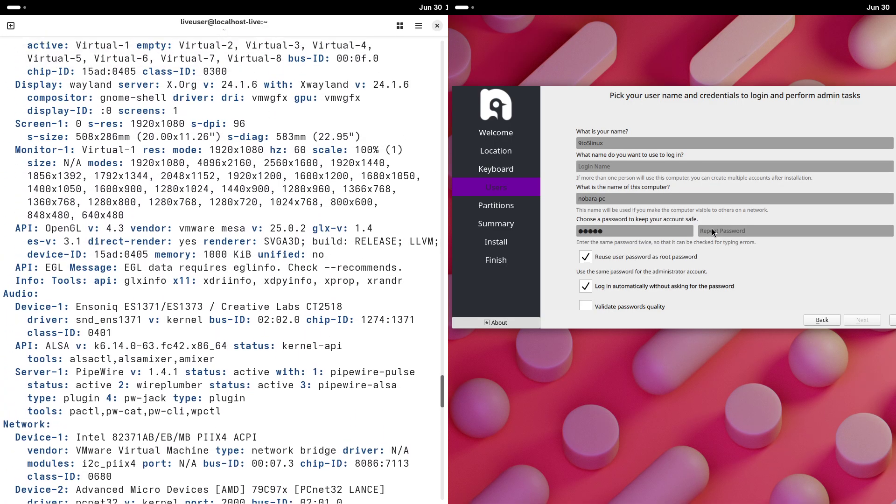
pyautogui.write('ab')
# Set the first password to 123456 while selecting the Audio and Graphics report blocks
pyautogui.moveTo(242, 418); pyautogui.dragTo(13, 299)
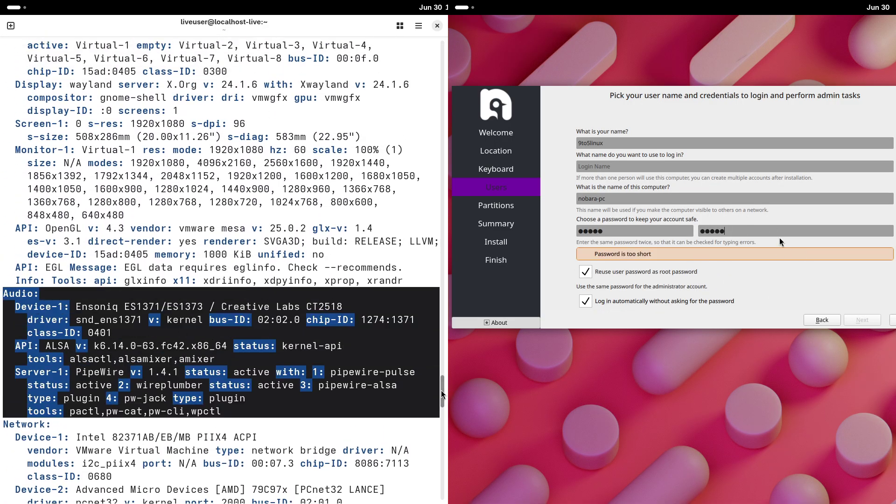
pyautogui.write('6')
pyautogui.doubleClick(613, 227)
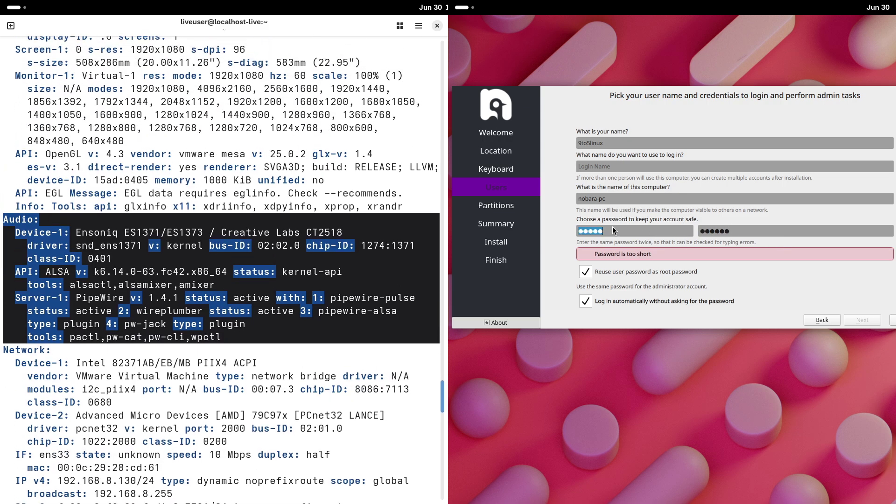
pyautogui.write('1234')
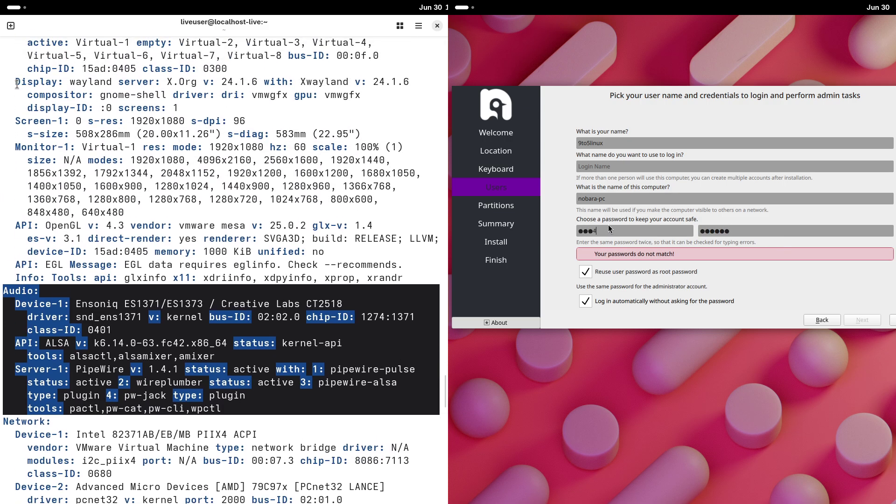
pyautogui.write('56')
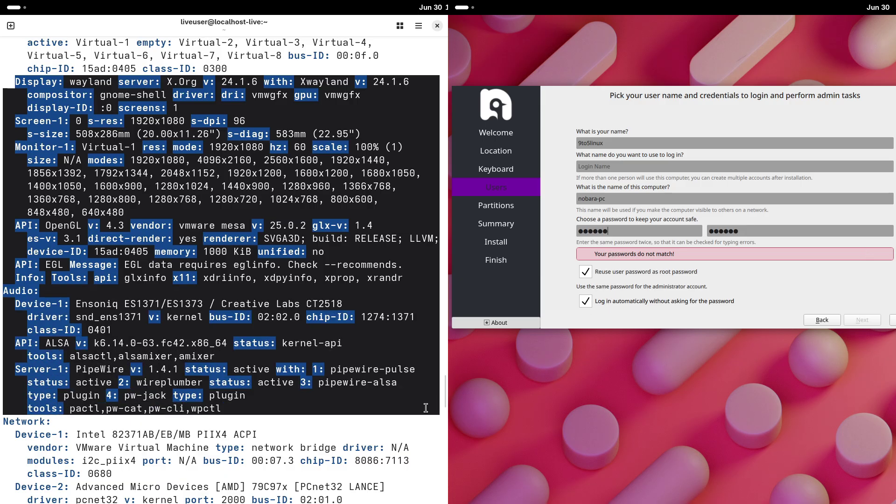
pyautogui.scroll(-1, 629, 261)
pyautogui.moveTo(443, 391); pyautogui.dragTo(443, 363)
pyautogui.hotkey('ctrl', 'a')
pyautogui.moveTo(265, 397); pyautogui.dragTo(4, 353)
pyautogui.write('123456')
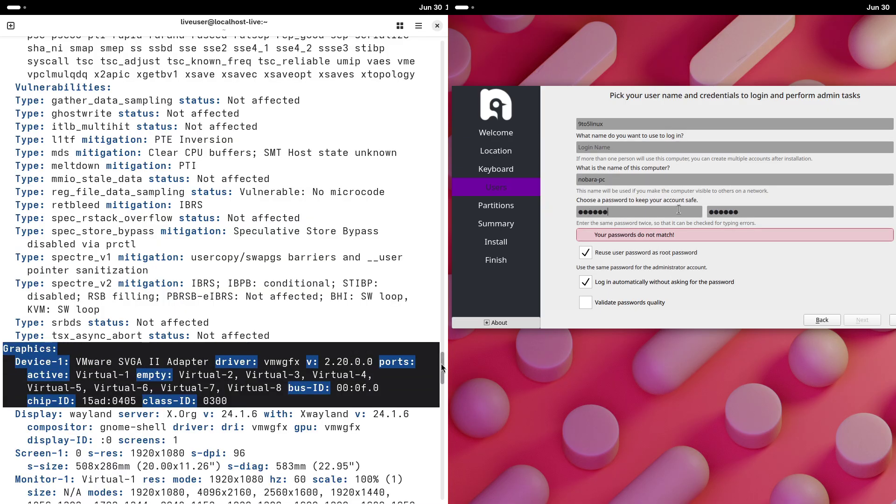
pyautogui.scroll(-2, 443, 366)
pyautogui.moveTo(443, 366); pyautogui.dragTo(447, 303)
pyautogui.press('Tab')
pyautogui.press('BackSpace')
pyautogui.scroll(9, 183, 177)
pyautogui.write('123456')
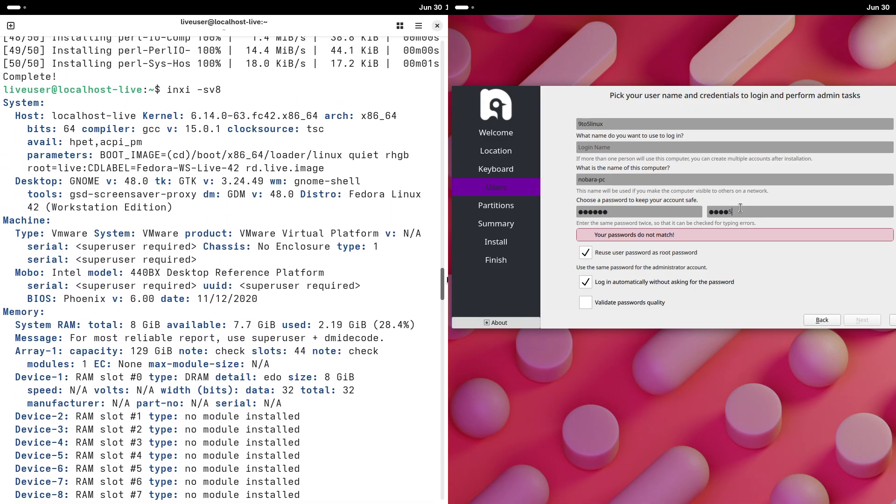
pyautogui.moveTo(6, 102); pyautogui.dragTo(387, 405)
# Untick root password reuse, then cancel the installation and confirm
pyautogui.click(585, 252)
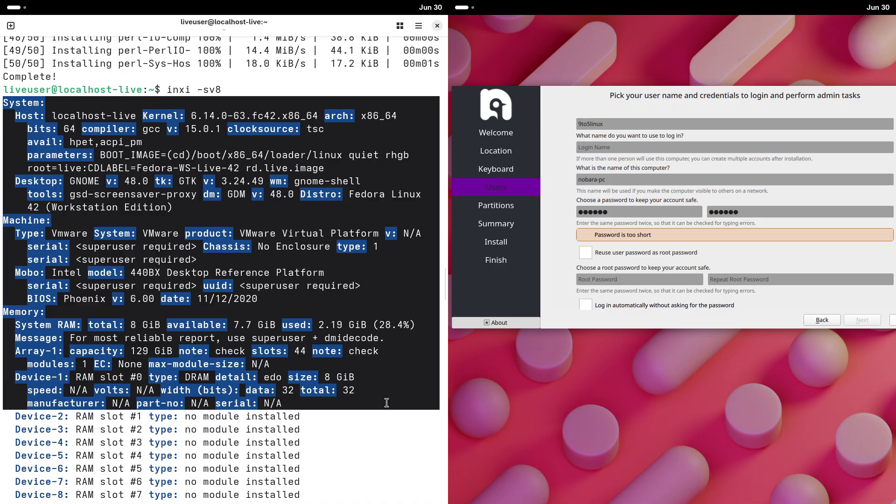
pyautogui.click(892, 319)
pyautogui.click(707, 229)
pyautogui.moveTo(443, 282); pyautogui.dragTo(302, 484)
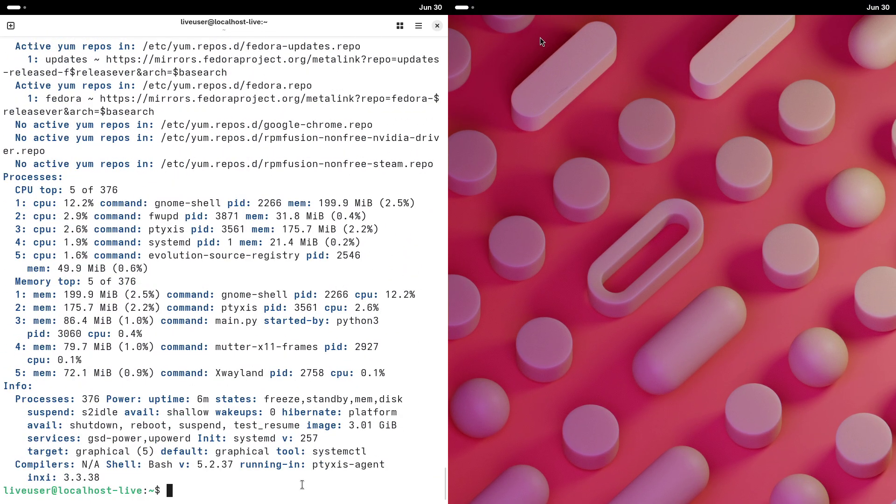
# Run htop, center the metadata box, then exit the terminal
pyautogui.write('htop')
pyautogui.press('Return')
pyautogui.moveTo(883, 250); pyautogui.dragTo(595, 223)
pyautogui.write('exit')
pyautogui.press('Return')
# Launch Nobara Tweaks from the app grid, authenticate, then close the Tweak Tool
pyautogui.click(470, 13)
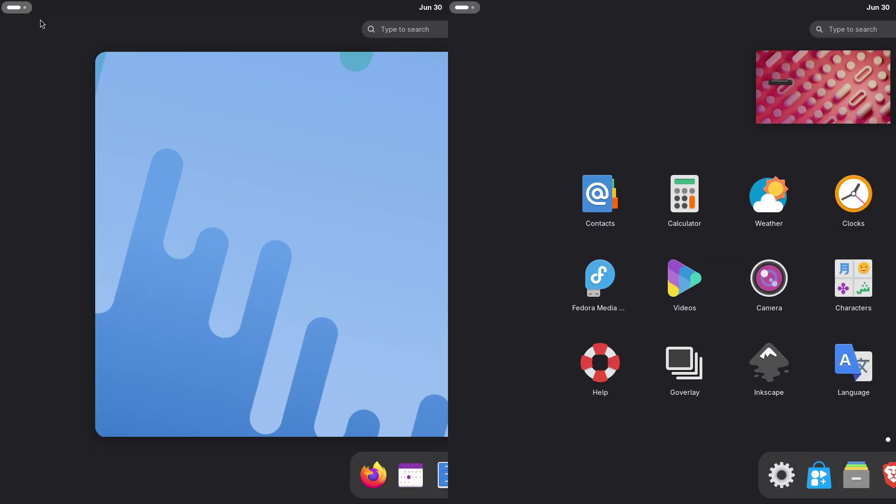
pyautogui.scroll(-1, 685, 285)
pyautogui.click(621, 302)
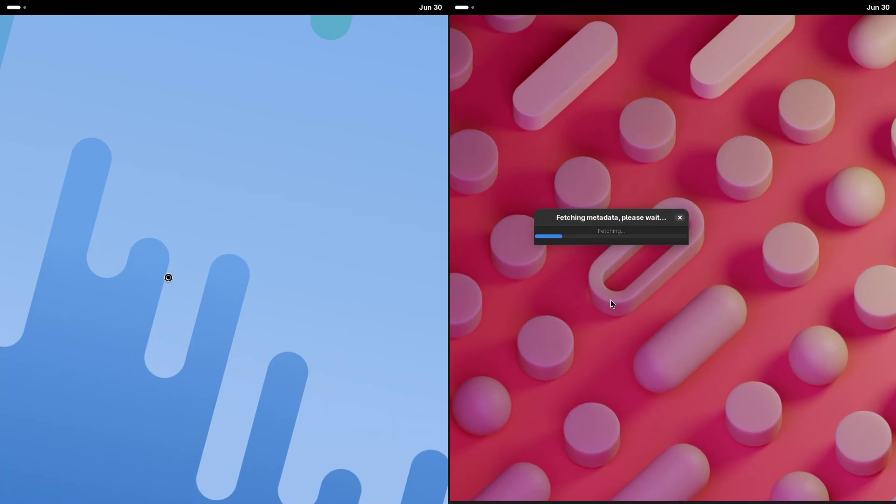
pyautogui.press('Return')
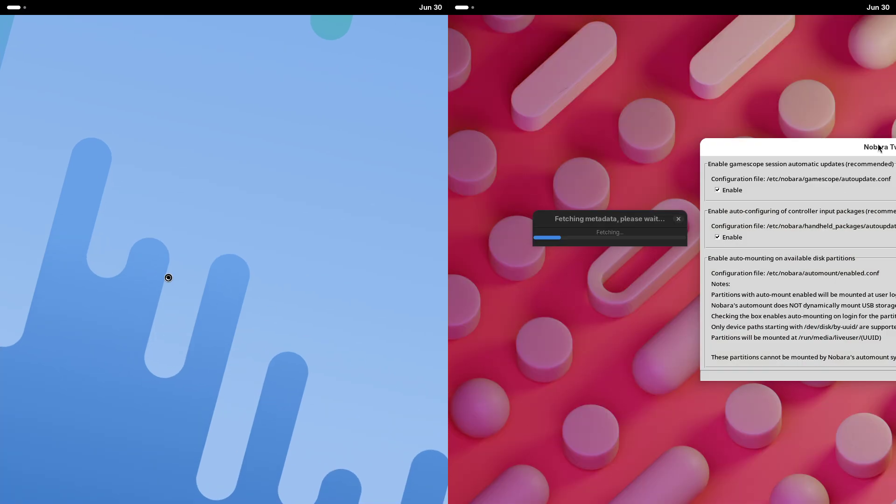
pyautogui.moveTo(879, 148); pyautogui.dragTo(635, 105)
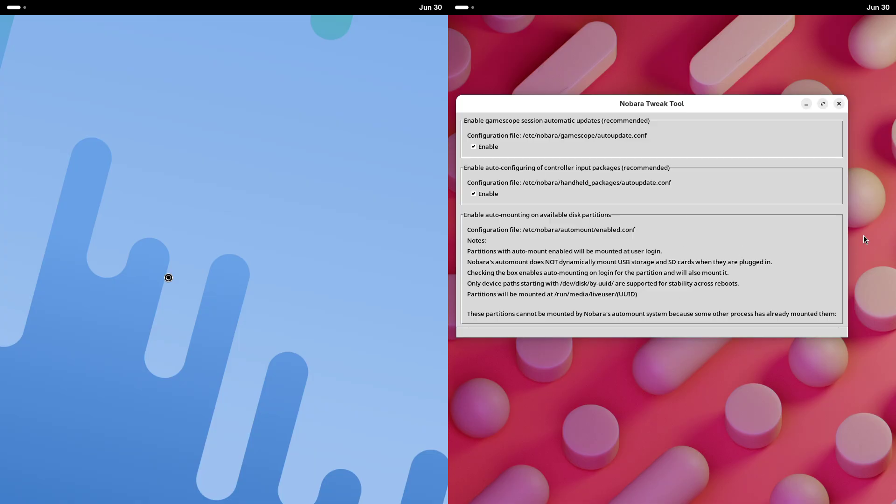
pyautogui.click(838, 104)
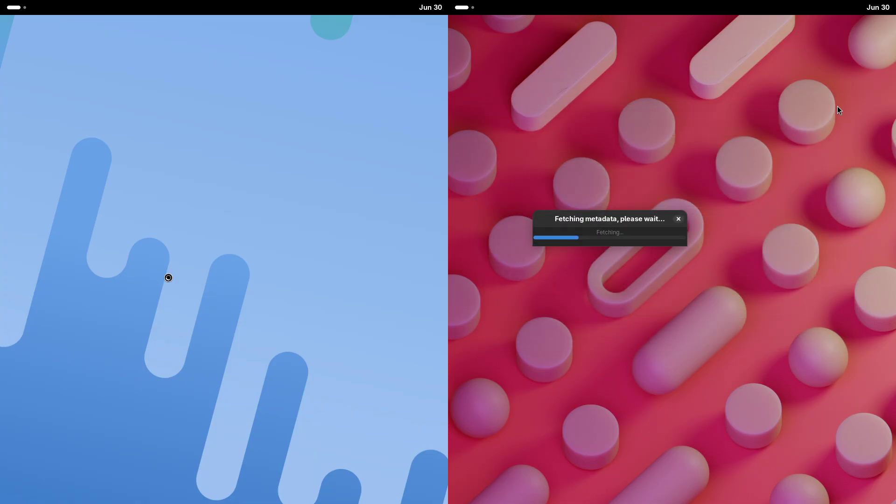
# Browse the second page of the app grid and return to the desktop
pyautogui.press('super')
pyautogui.press('super')
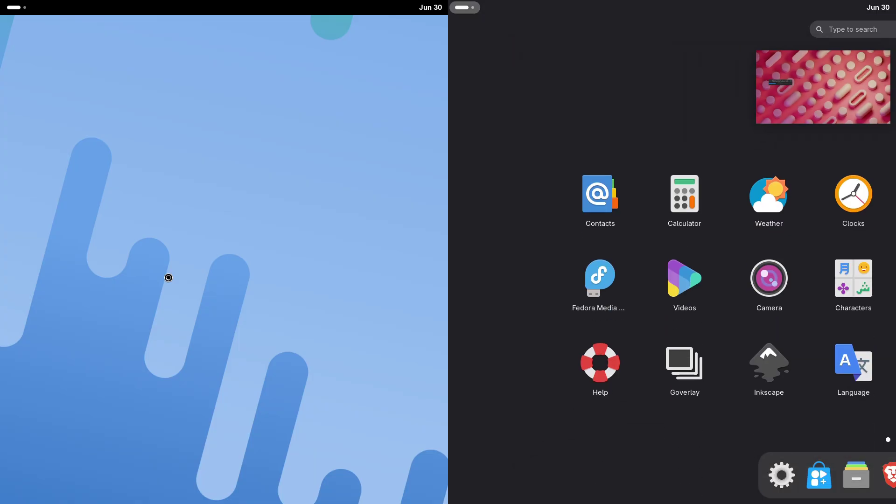
pyautogui.press('pagedown')
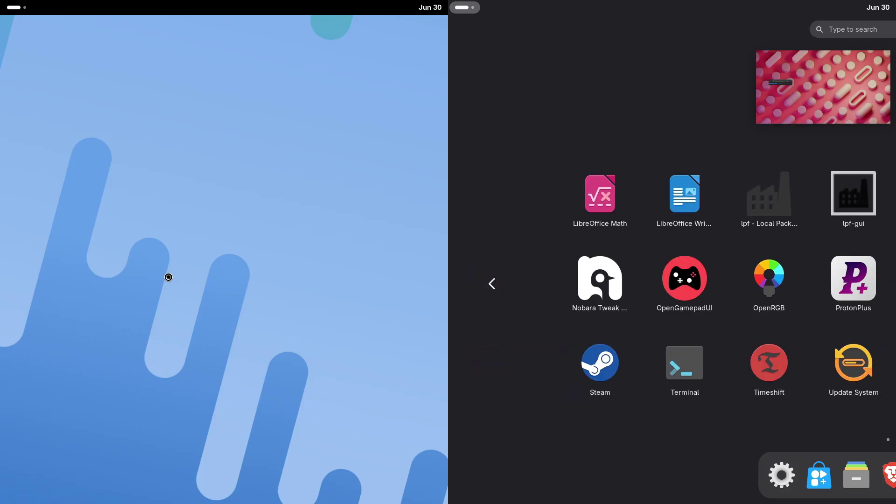
pyautogui.press('super')
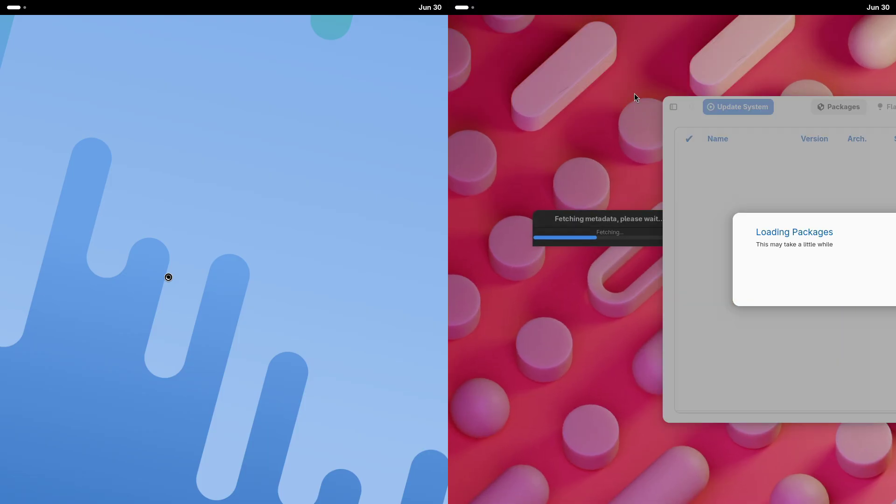
# Snap the package manager to the right screen and view its About information
pyautogui.moveTo(793, 107); pyautogui.dragTo(451, 145)
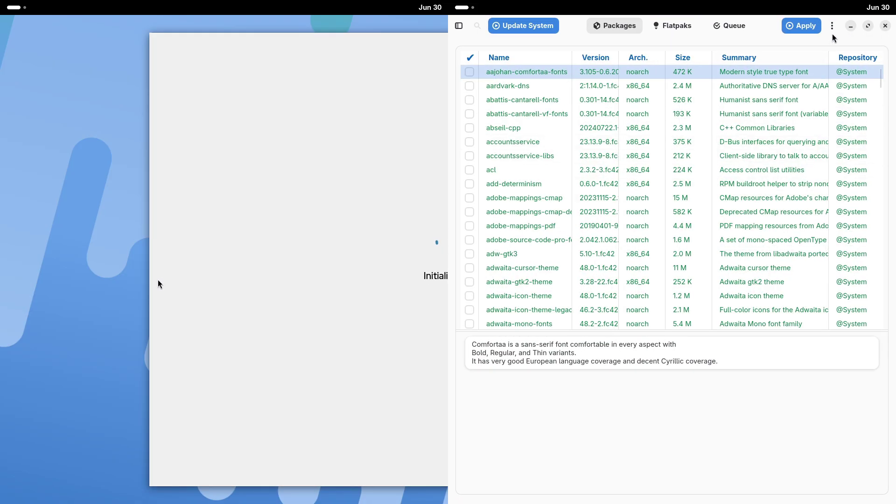
pyautogui.click(832, 26)
pyautogui.click(827, 94)
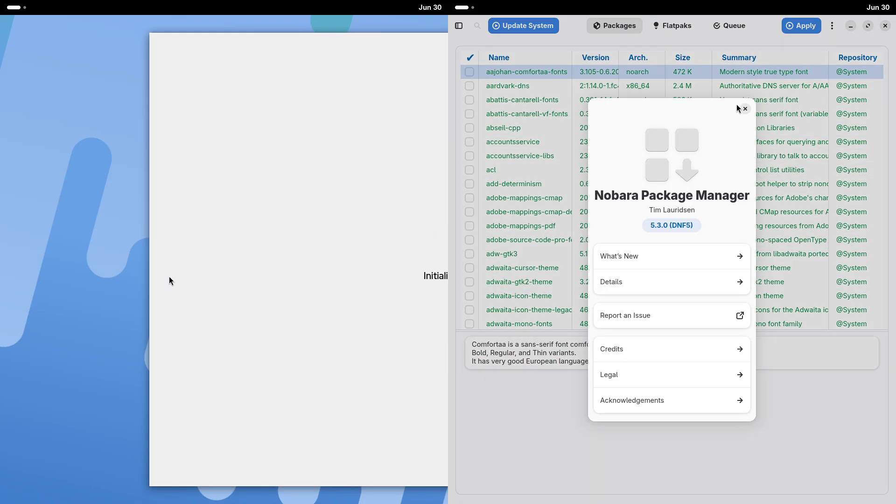
pyautogui.click(744, 109)
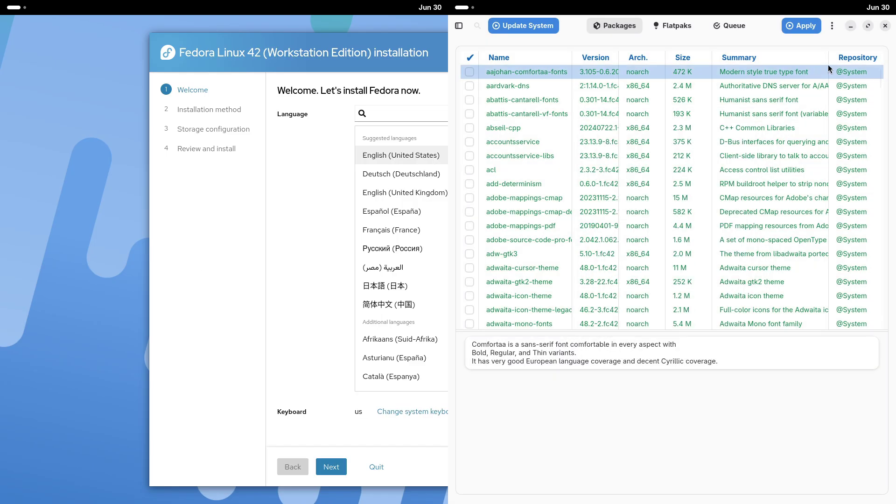
# Scroll the installed-package list and open the package filter panel
pyautogui.click(832, 26)
pyautogui.moveTo(327, 119); pyautogui.dragTo(445, 52)
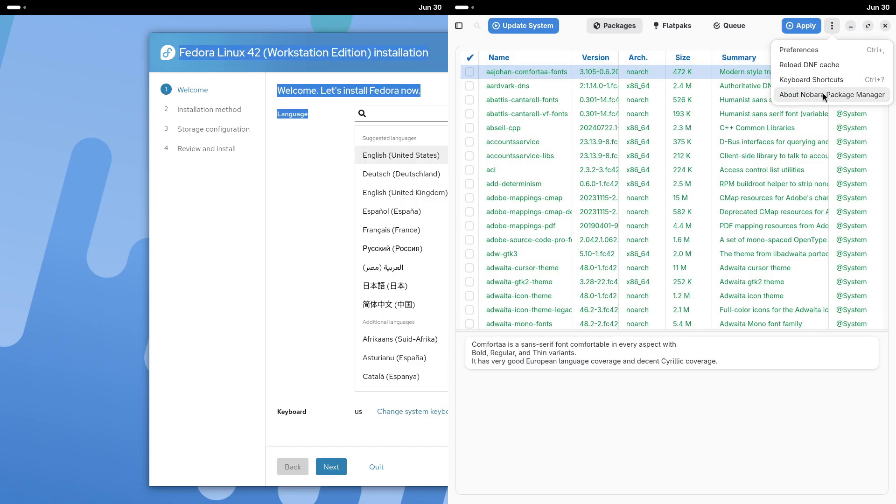
pyautogui.click(800, 309)
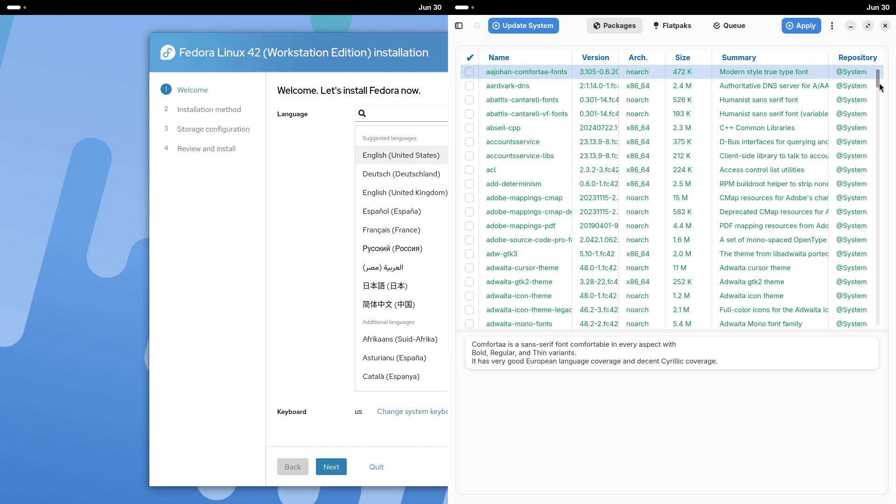
pyautogui.moveTo(881, 87); pyautogui.dragTo(886, 322)
pyautogui.click(459, 26)
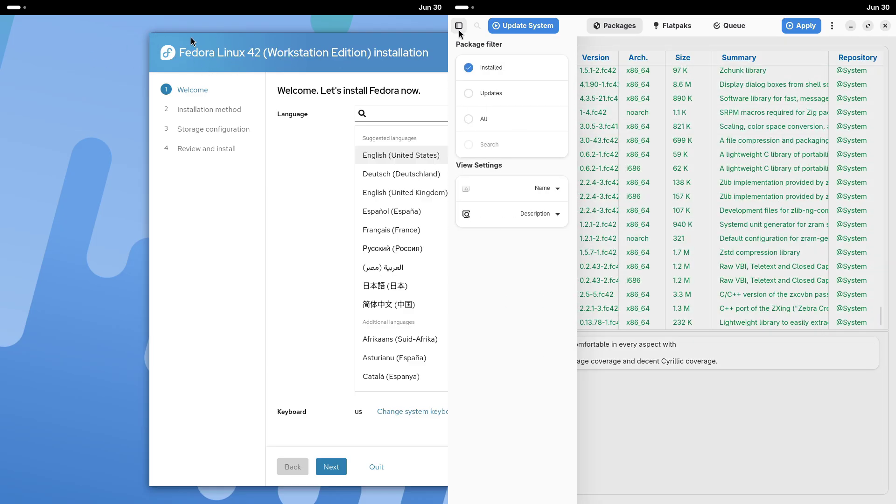
# Enlarge the Fedora installer, switch to the Flatpaks view, and open package manager preferences
pyautogui.moveTo(149, 33); pyautogui.dragTo(2, 18)
pyautogui.click(657, 31)
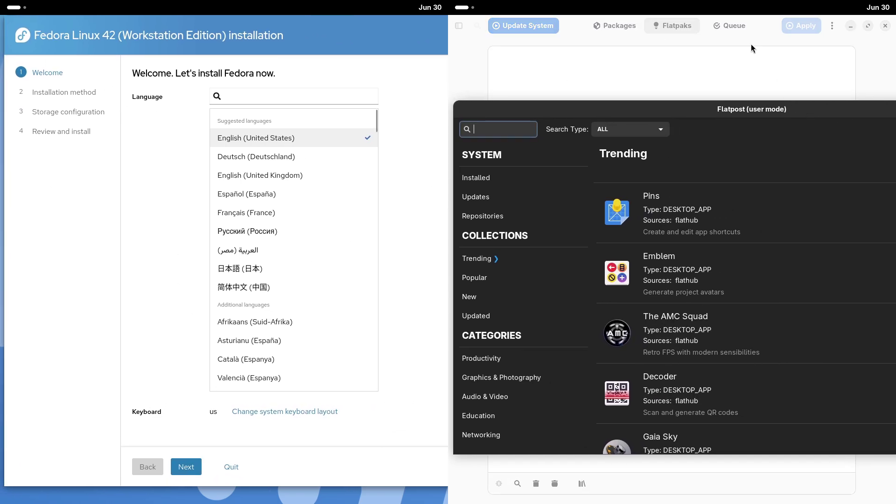
pyautogui.click(752, 44)
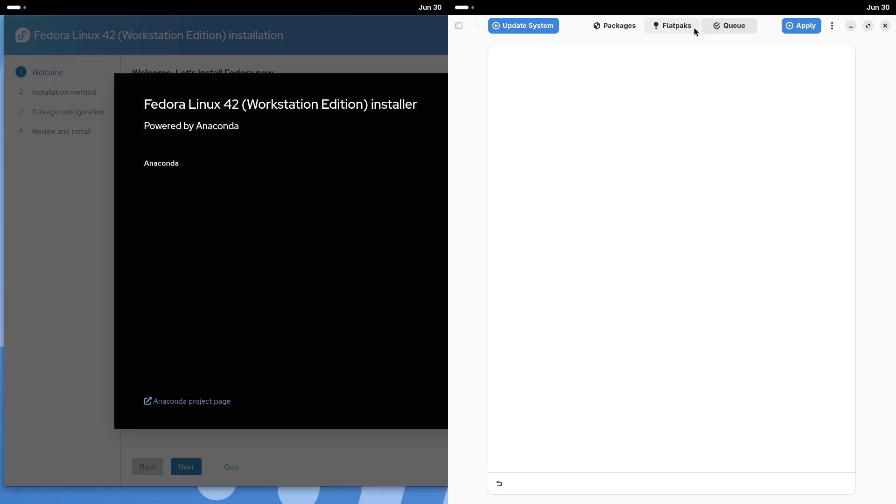
pyautogui.click(832, 25)
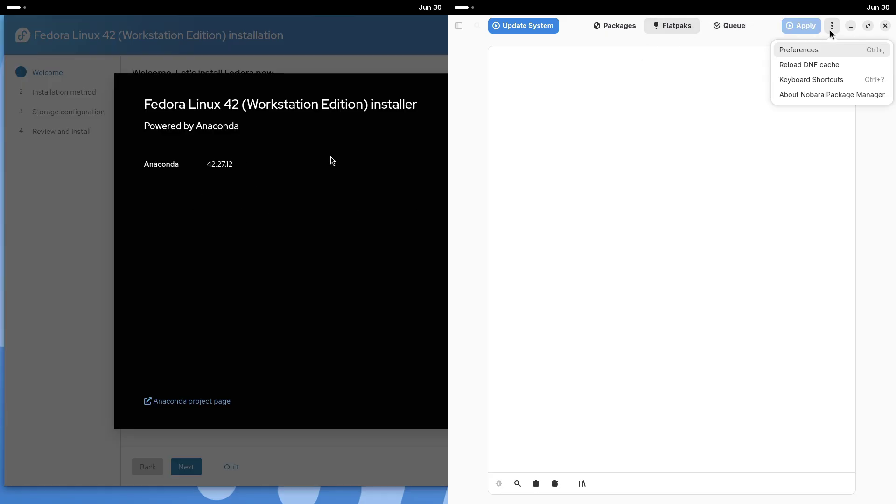
pyautogui.click(885, 27)
pyautogui.click(832, 25)
pyautogui.click(818, 48)
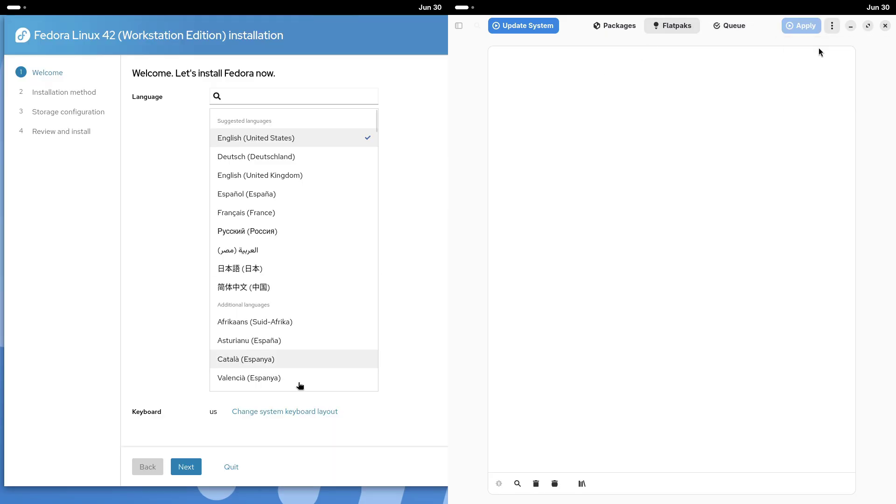
# Open and cancel the destination disk choice while checking the repository list
pyautogui.click(186, 466)
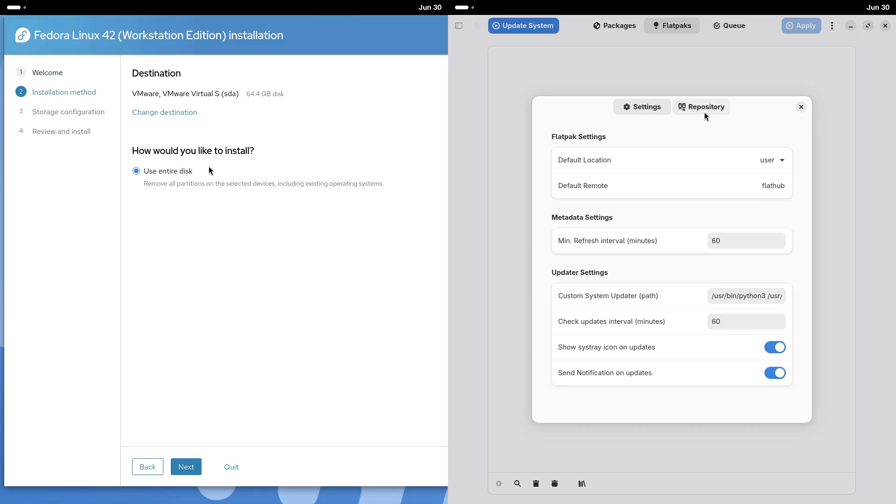
pyautogui.click(704, 111)
pyautogui.moveTo(806, 242); pyautogui.dragTo(810, 385)
pyautogui.click(178, 117)
pyautogui.click(310, 146)
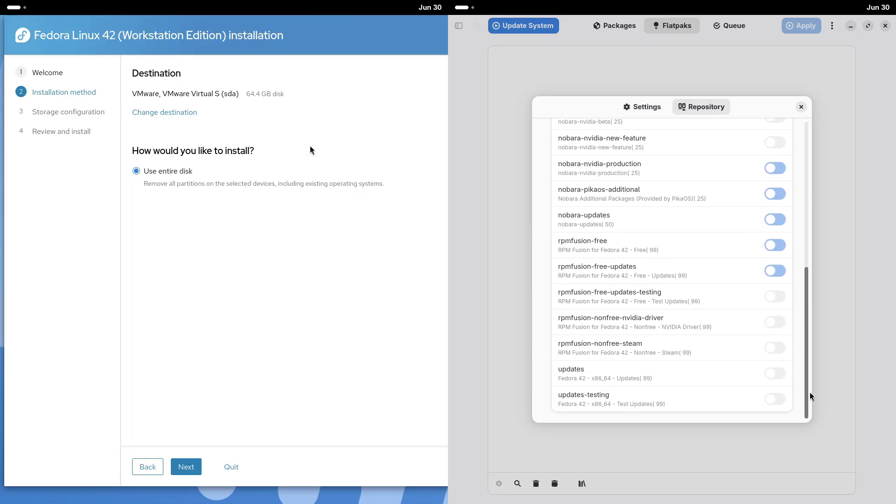
pyautogui.click(801, 107)
# Advance to storage configuration, close the updater, restore Flatpost, and start quitting the installer
pyautogui.click(191, 466)
pyautogui.click(885, 25)
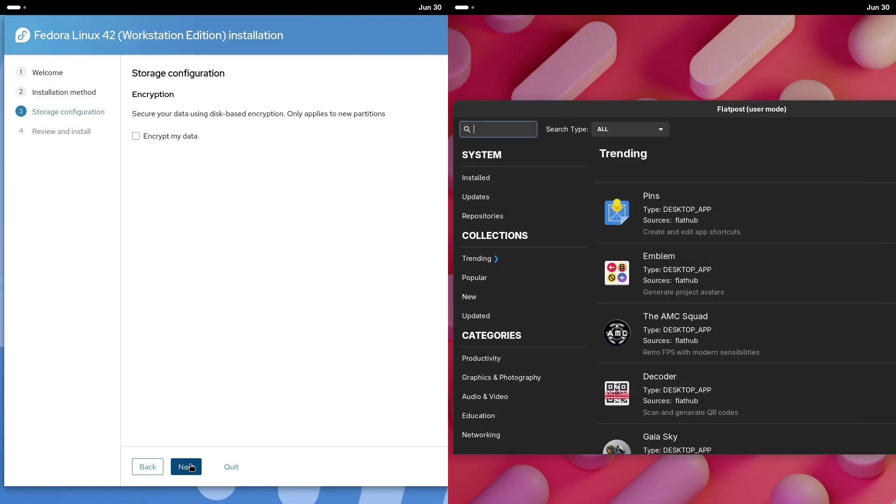
pyautogui.moveTo(793, 23); pyautogui.dragTo(597, 136)
pyautogui.click(231, 467)
# Confirm quitting the installer, maximize Flatpost, and view its About information
pyautogui.click(271, 273)
pyautogui.doubleClick(596, 133)
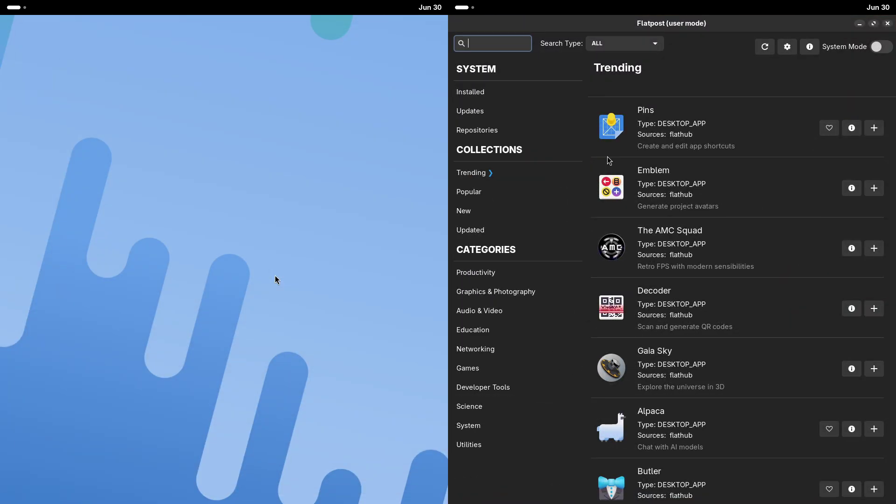
pyautogui.click(20, 9)
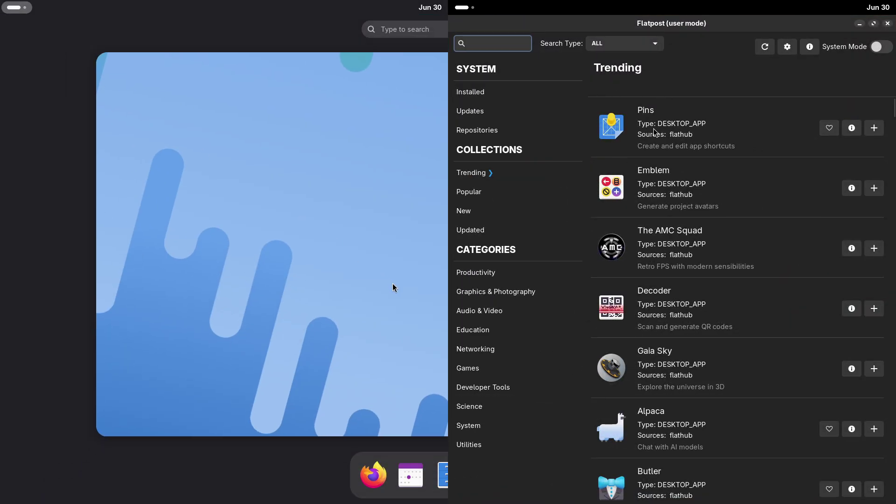
pyautogui.press('super')
pyautogui.moveTo(892, 102); pyautogui.dragTo(892, 126)
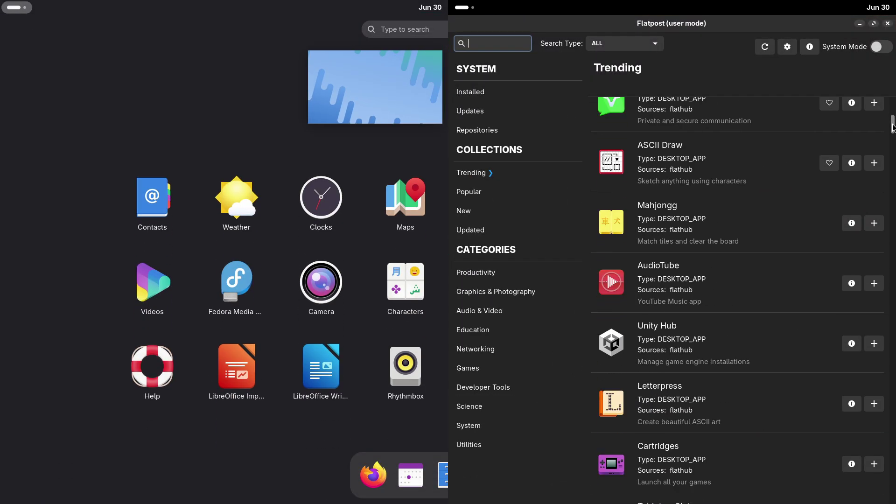
pyautogui.click(809, 48)
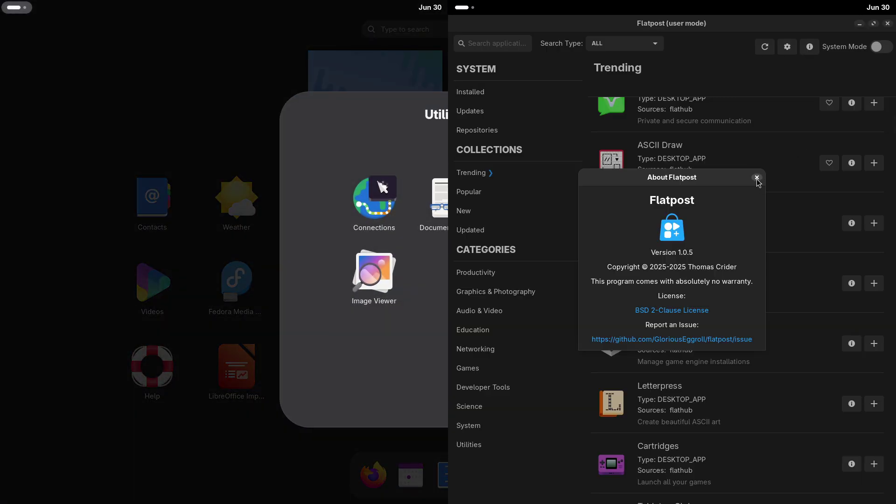
pyautogui.click(757, 178)
# Search installed apps for 'brave', inspect Brave 1.80.113's details, then close Flatpost
pyautogui.scroll(-5, 870, 124)
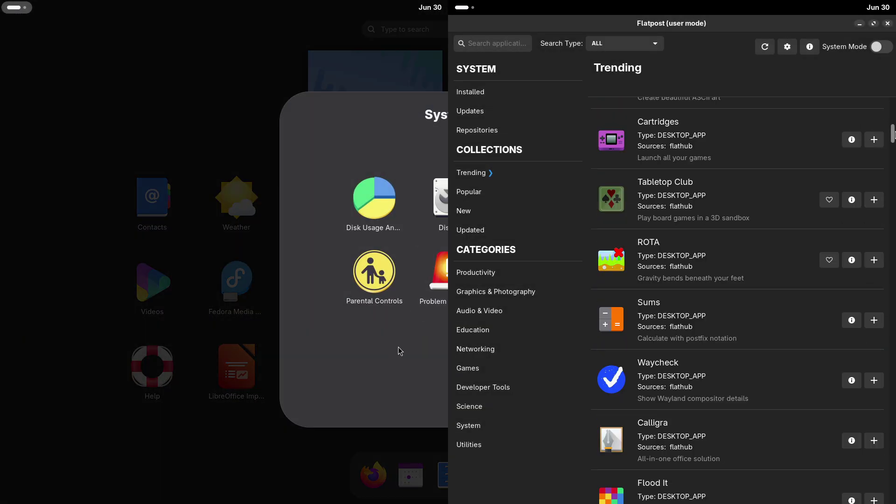
pyautogui.click(487, 175)
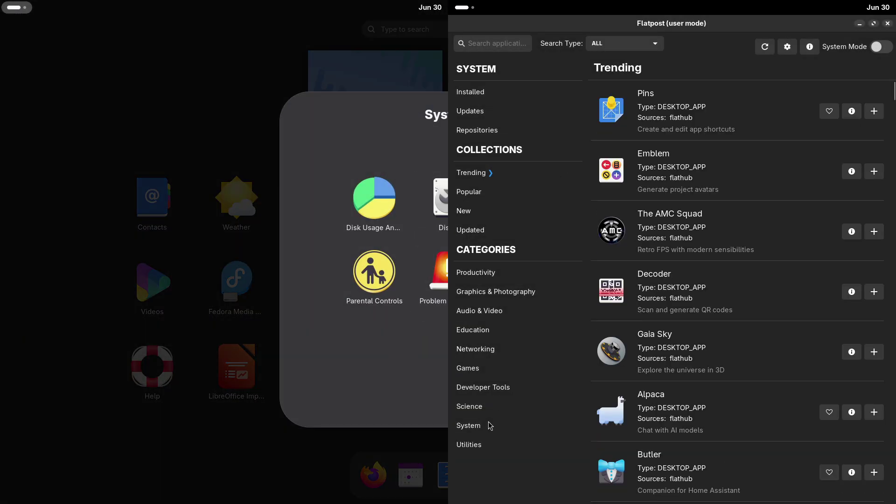
pyautogui.click(482, 114)
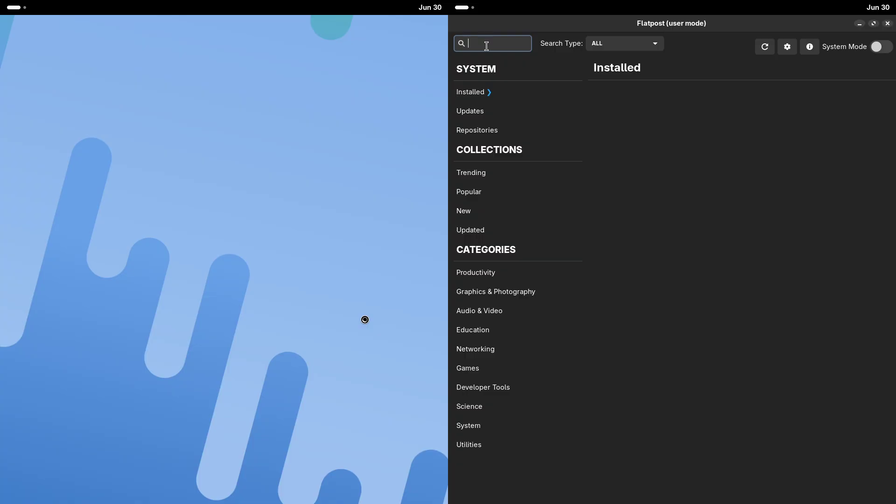
pyautogui.write('brave')
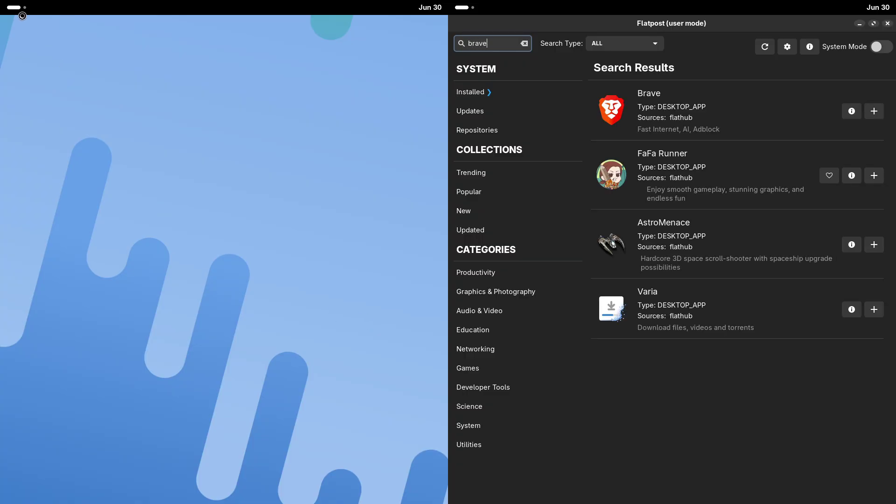
pyautogui.click(21, 9)
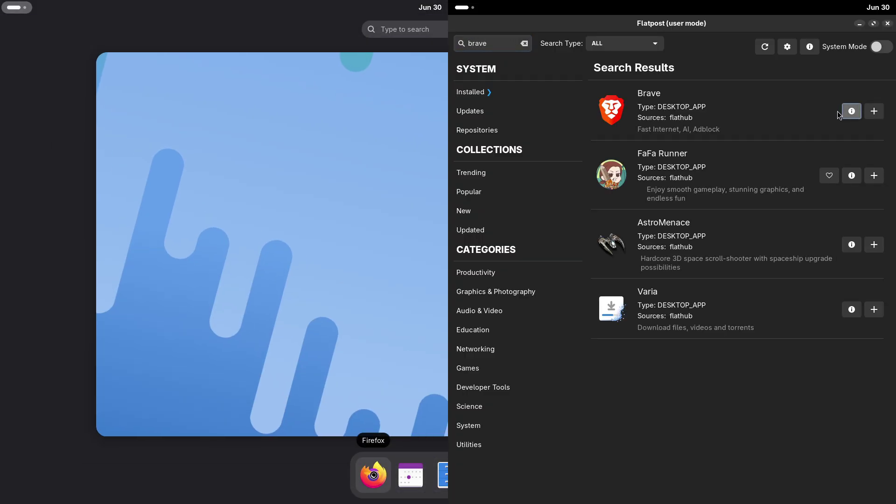
pyautogui.click(852, 111)
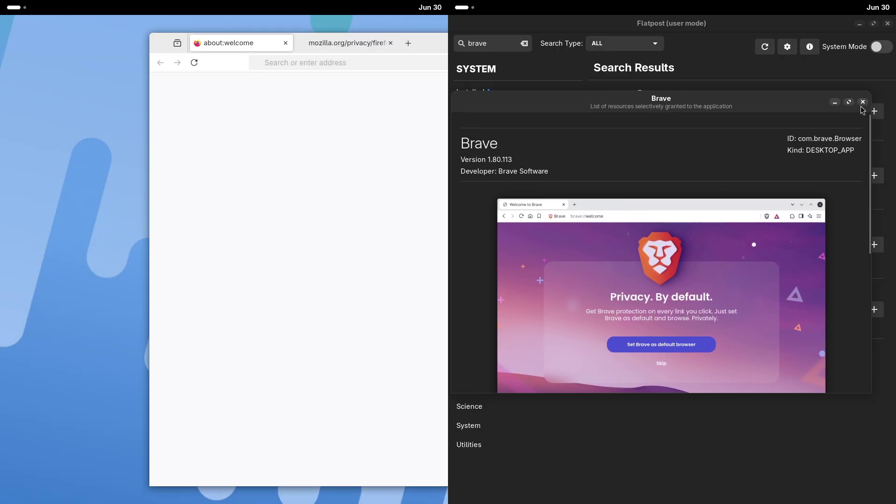
pyautogui.click(863, 102)
pyautogui.click(888, 23)
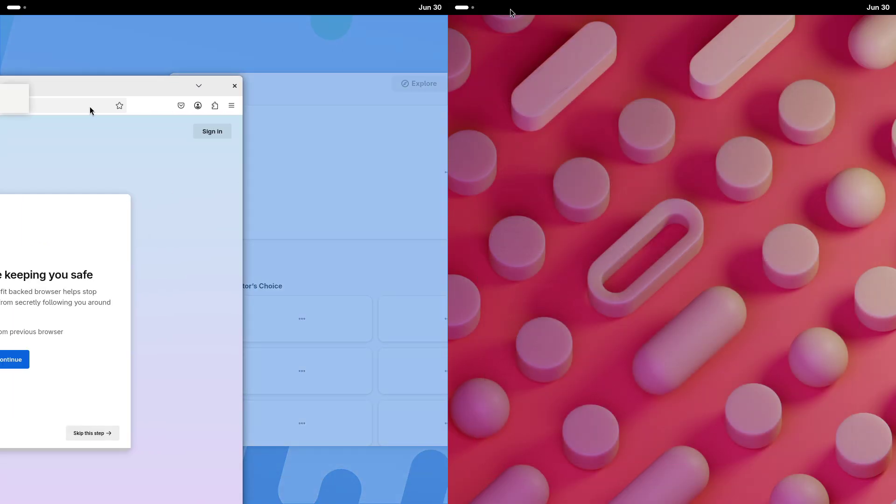
# Check Firefox version 136.0.3 under Help, then load Get Fedora from the Fedora Project bookmarks
pyautogui.click(465, 7)
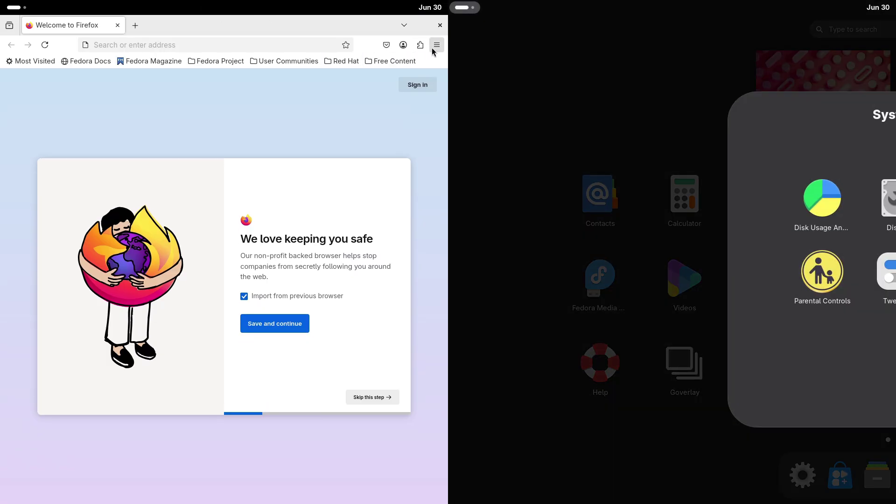
pyautogui.click(436, 46)
pyautogui.click(343, 348)
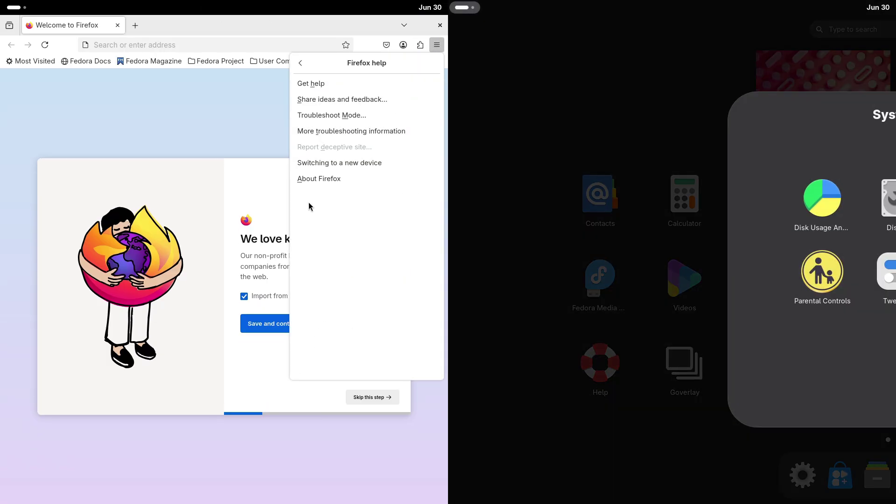
pyautogui.click(309, 180)
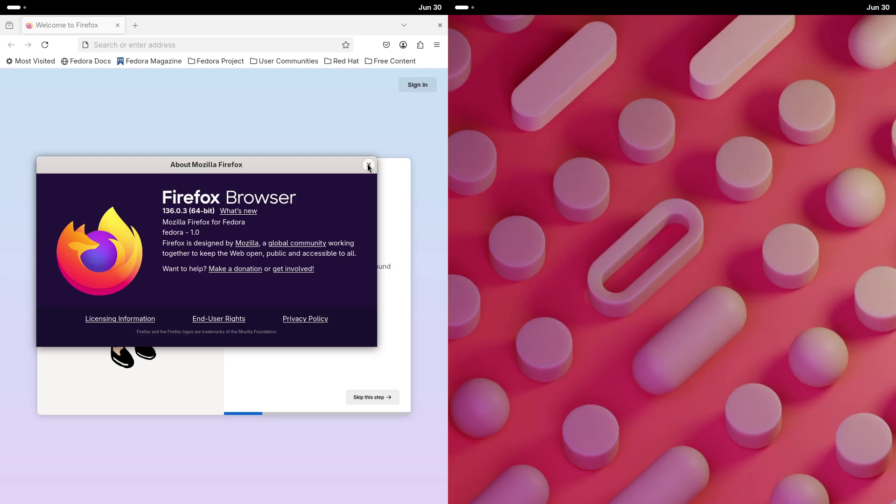
pyautogui.click(368, 165)
pyautogui.click(216, 60)
pyautogui.click(209, 77)
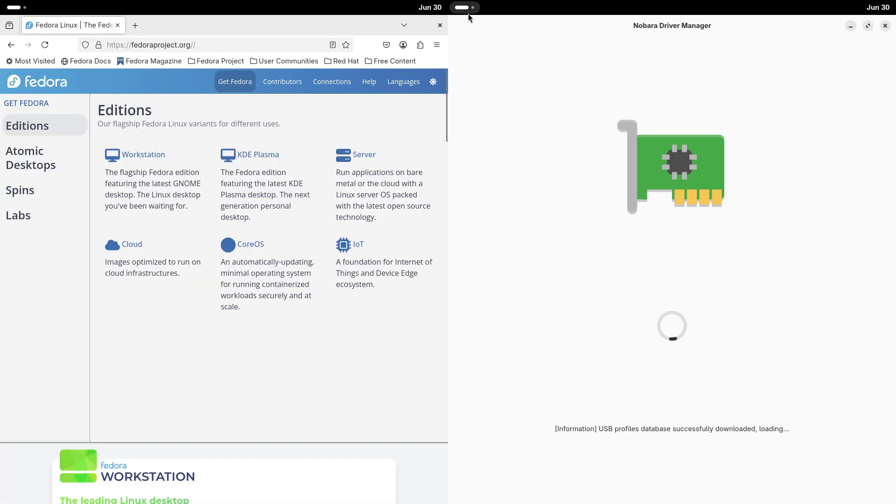
# Go from the Fedora homepage to the Workstation page via Get Fedora and scroll to Download now
pyautogui.click(468, 13)
pyautogui.scroll(-3, 445, 153)
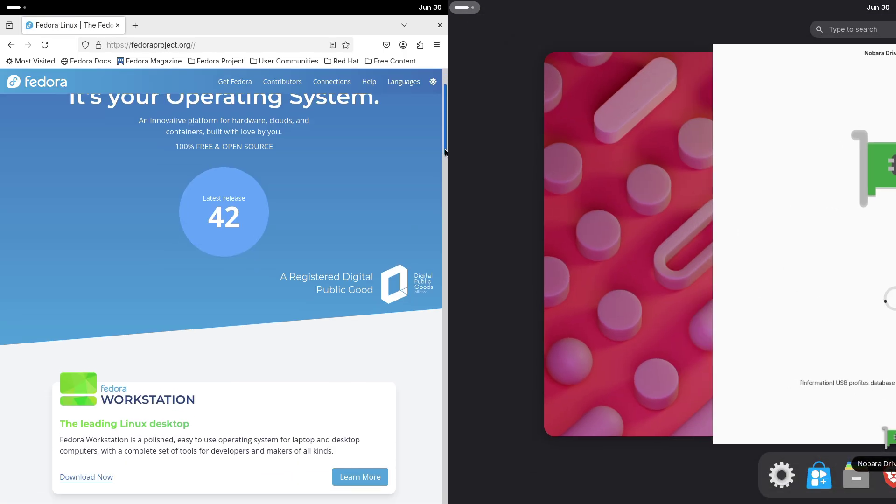
pyautogui.scroll(-15, 445, 152)
pyautogui.scroll(5, 445, 152)
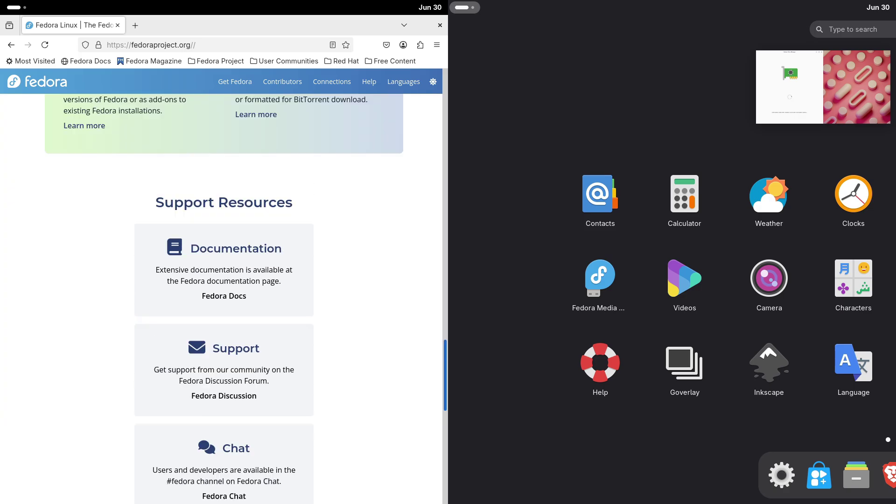
pyautogui.scroll(10, 423, 150)
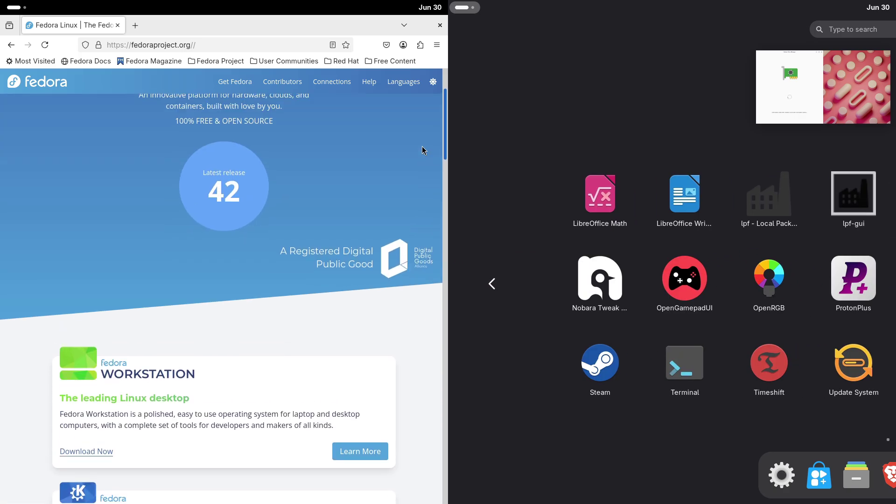
pyautogui.scroll(3, 423, 150)
pyautogui.moveTo(231, 81)
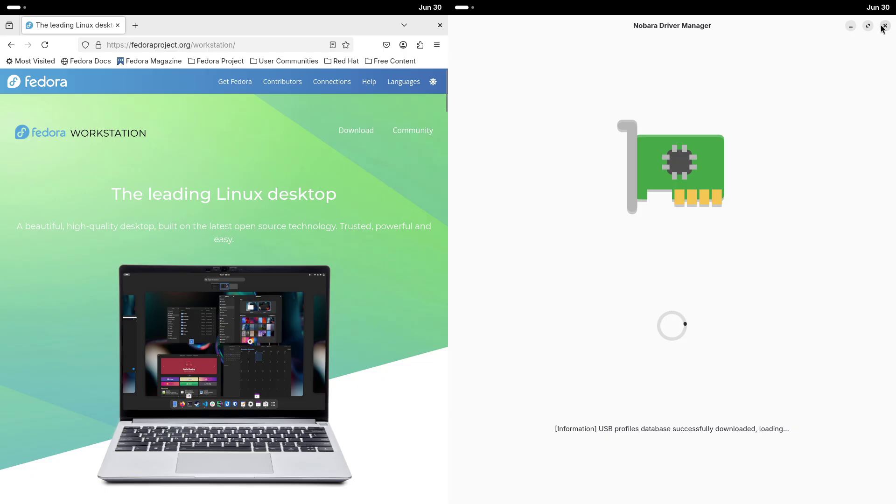
pyautogui.scroll(-3, 443, 103)
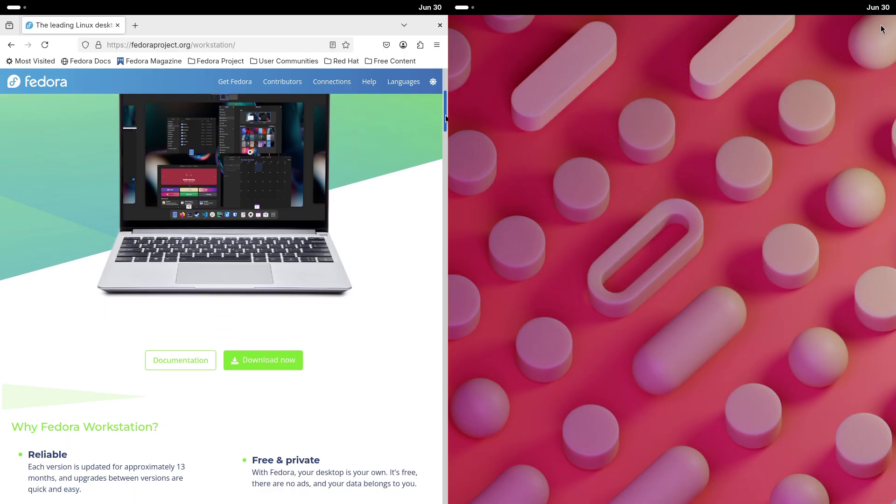
pyautogui.moveTo(445, 119)
pyautogui.mouseDown()
pyautogui.moveTo(441, 490)
pyautogui.moveTo(433, 94)
pyautogui.moveTo(435, 124)
pyautogui.mouseUp()
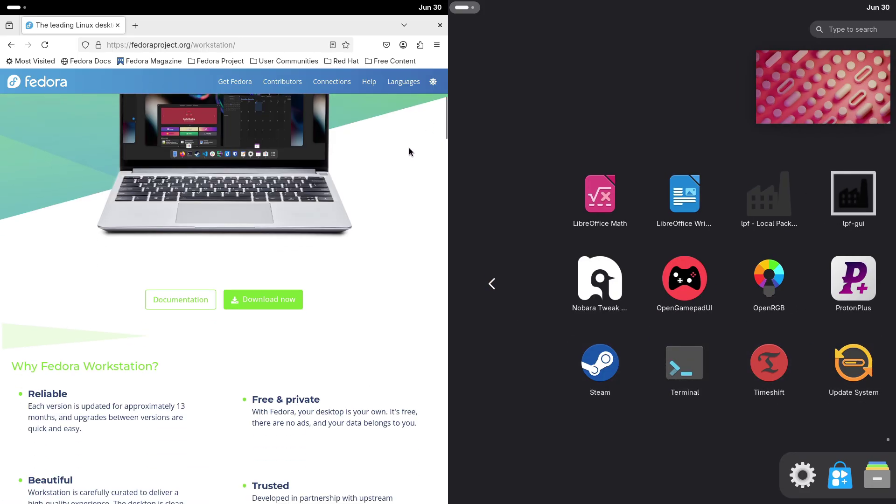
# Start the x86_64 Fedora Workstation 42 Live ISO download from the Workstation download page
pyautogui.click(289, 301)
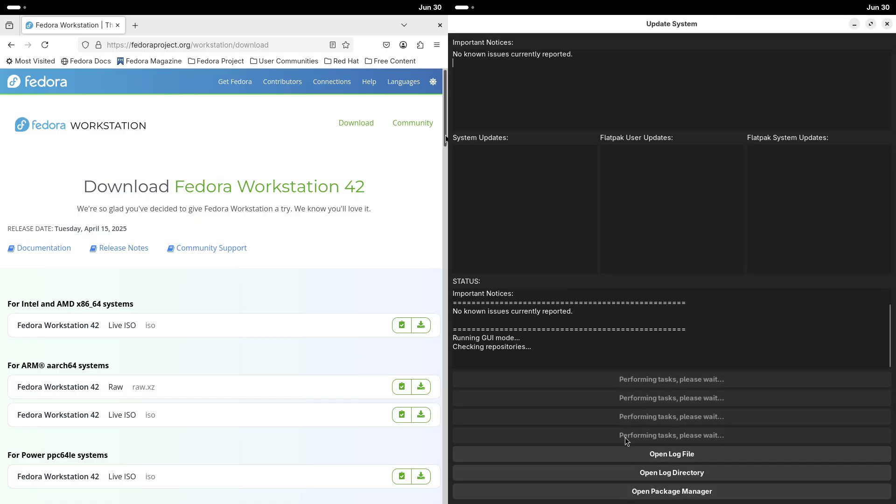
pyautogui.moveTo(446, 138); pyautogui.dragTo(446, 166)
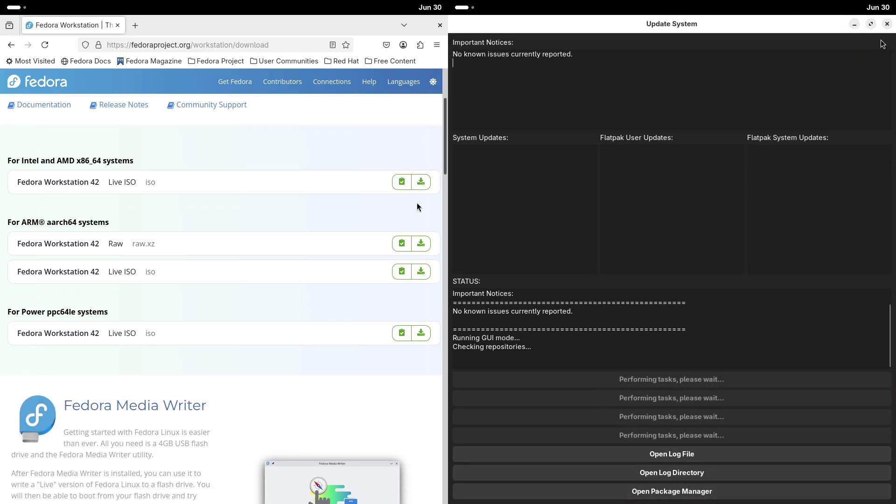
pyautogui.click(421, 183)
# Close the Update System window and browse the right screen's app grid
pyautogui.click(887, 24)
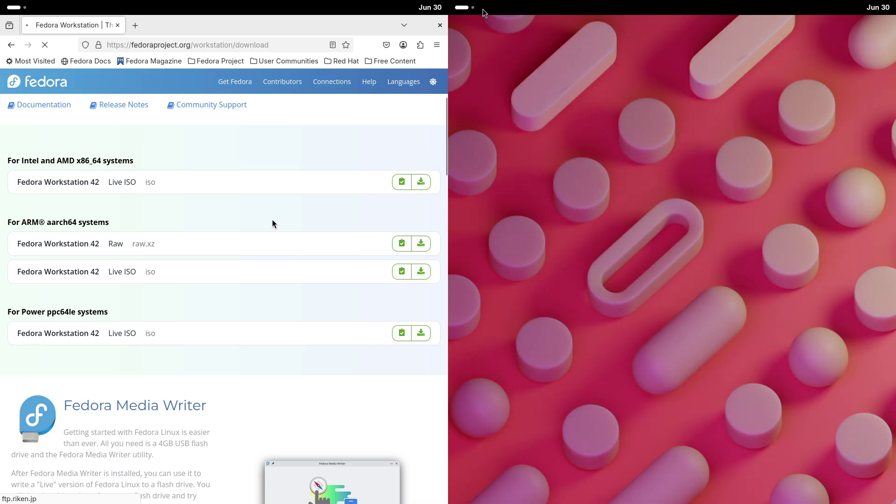
pyautogui.press('super')
pyautogui.scroll(-2, 718, 280)
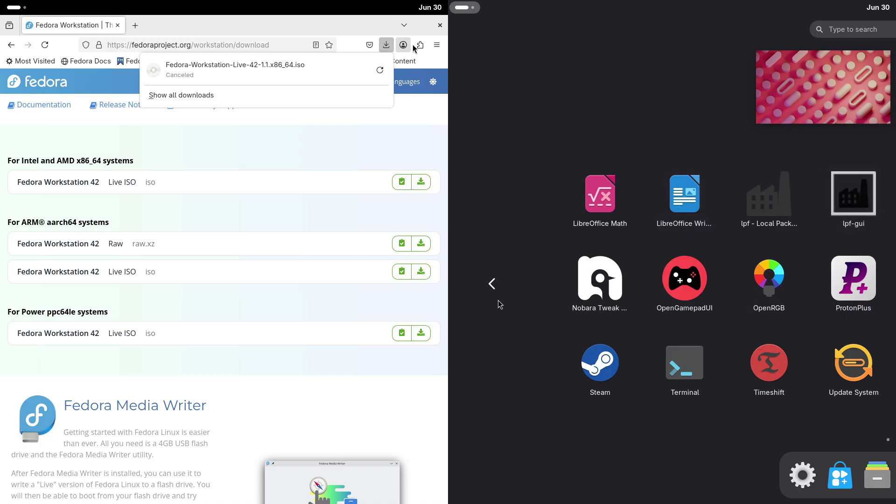
pyautogui.click(493, 287)
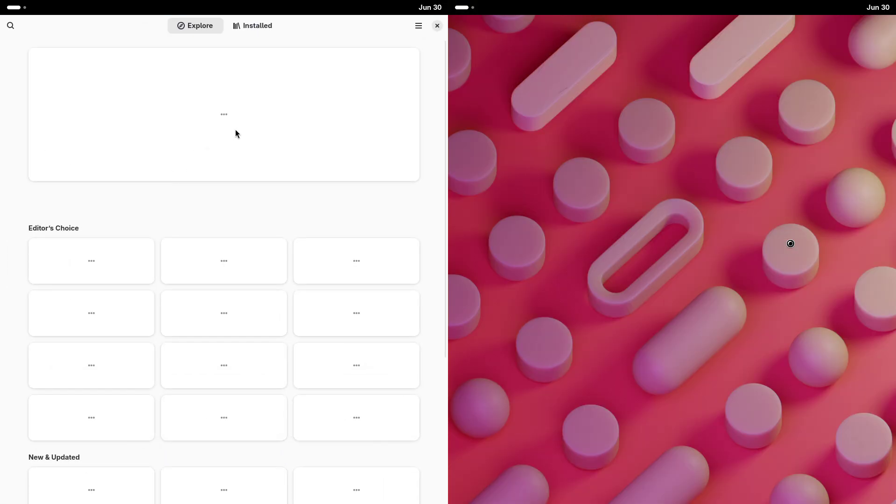
# View About Software, then switch GNOME Software to the Installed apps list
pyautogui.click(417, 26)
pyautogui.click(399, 100)
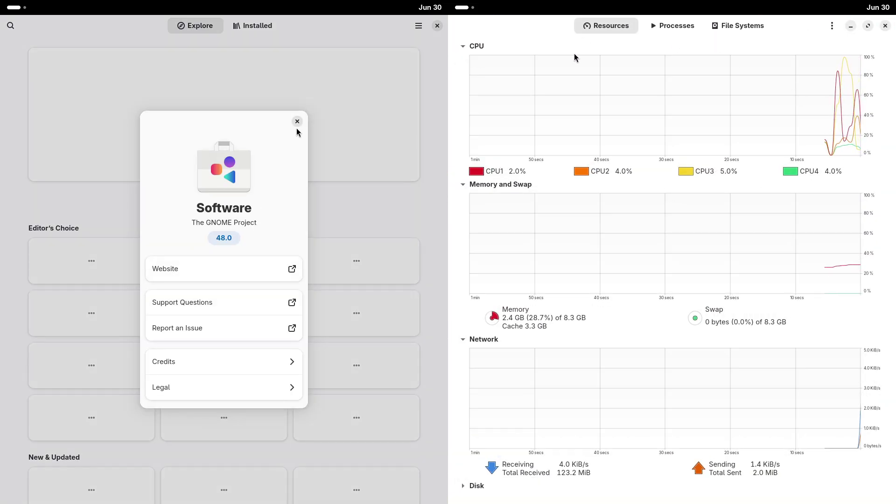
pyautogui.click(296, 124)
pyautogui.click(241, 31)
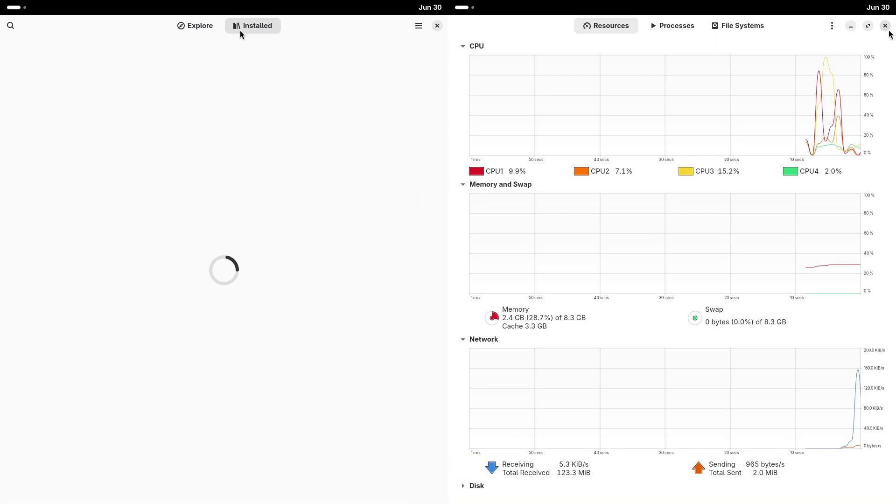
# Close System Monitor, launch Brave, dismiss the keyring prompt, and move Brave to the right half
pyautogui.click(885, 26)
pyautogui.click(464, 8)
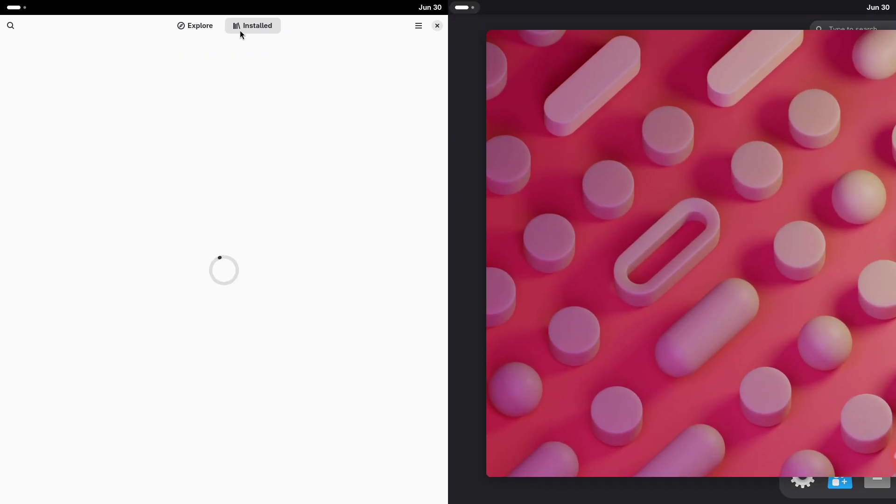
pyautogui.click(703, 140)
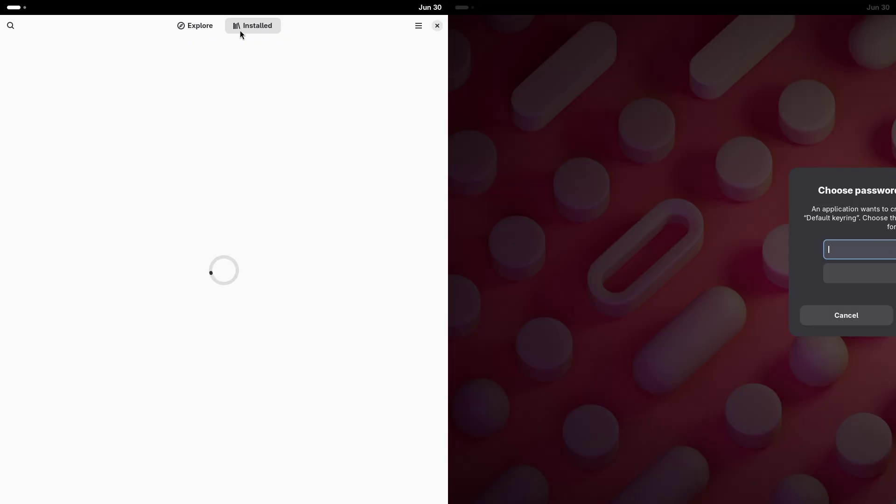
pyautogui.press('Return')
pyautogui.click(878, 298)
pyautogui.click(879, 321)
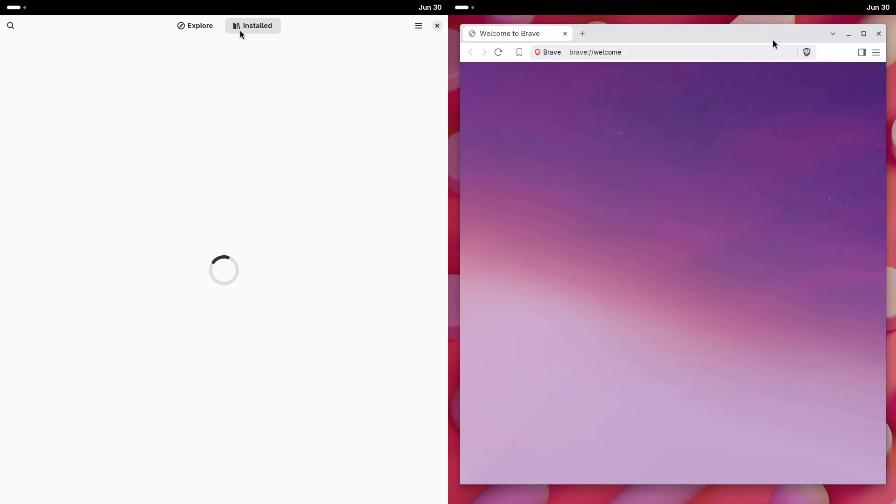
pyautogui.moveTo(774, 42); pyautogui.dragTo(691, 79)
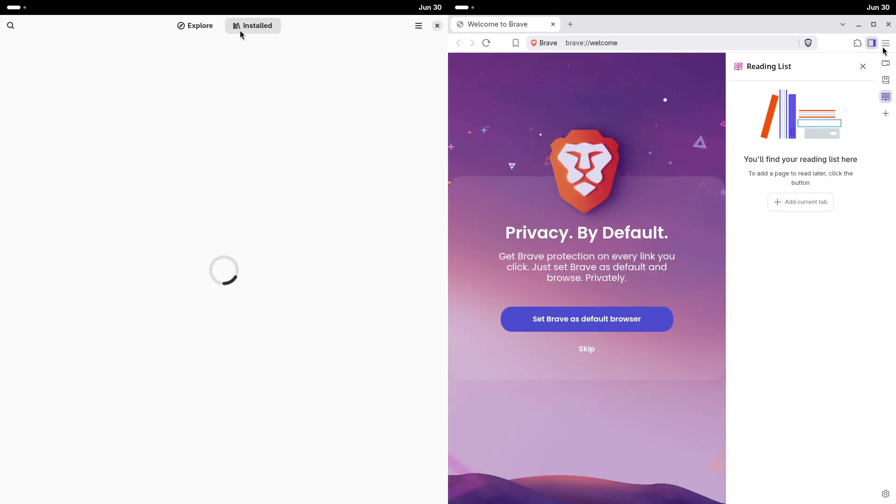
# Check Brave's version in About Brave, open GNOME Software preferences, then close the About tab
pyautogui.click(884, 47)
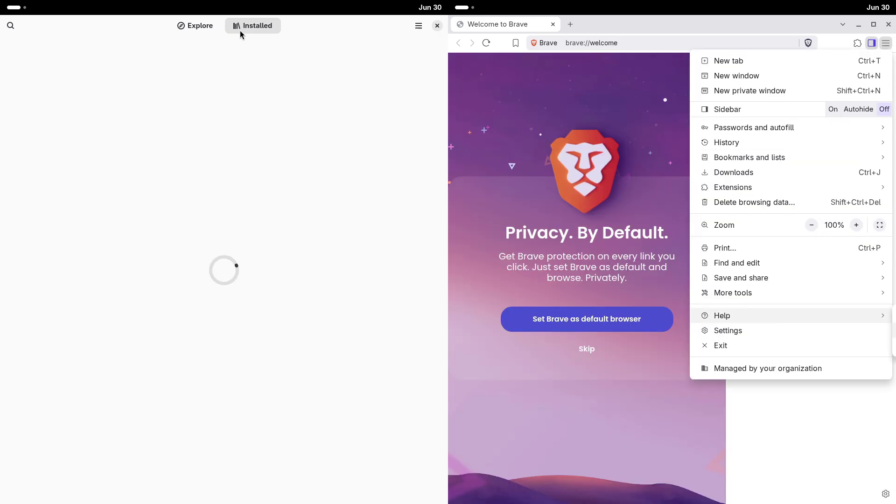
pyautogui.click(893, 315)
pyautogui.click(863, 67)
pyautogui.click(418, 26)
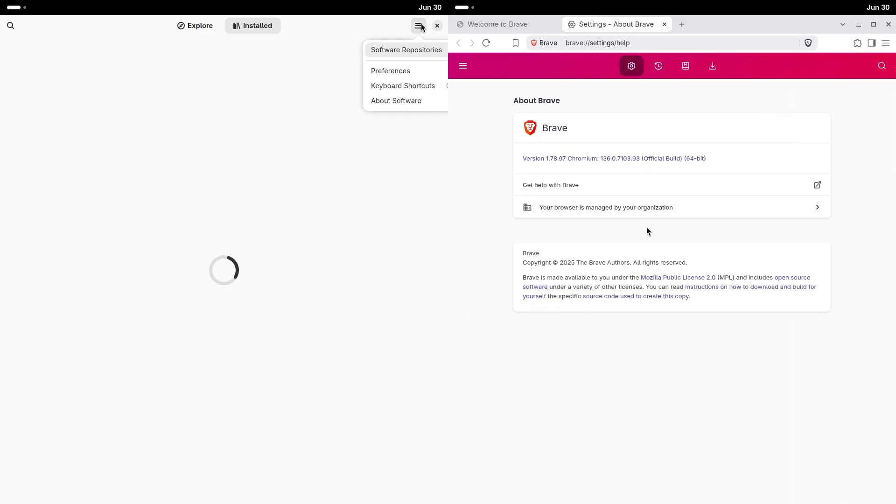
pyautogui.click(404, 71)
# Search 'nobara project' in Brave while closing Software preferences and opening its repositories list
pyautogui.click(665, 24)
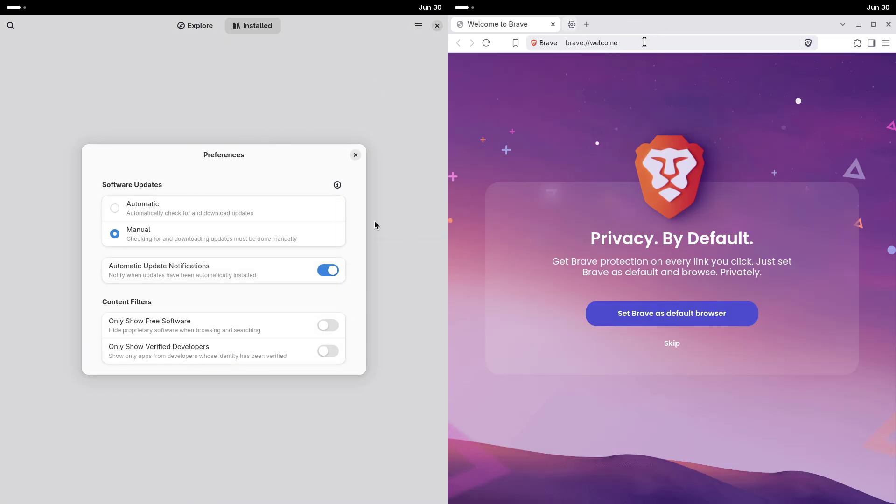
pyautogui.click(642, 42)
pyautogui.write('nobara')
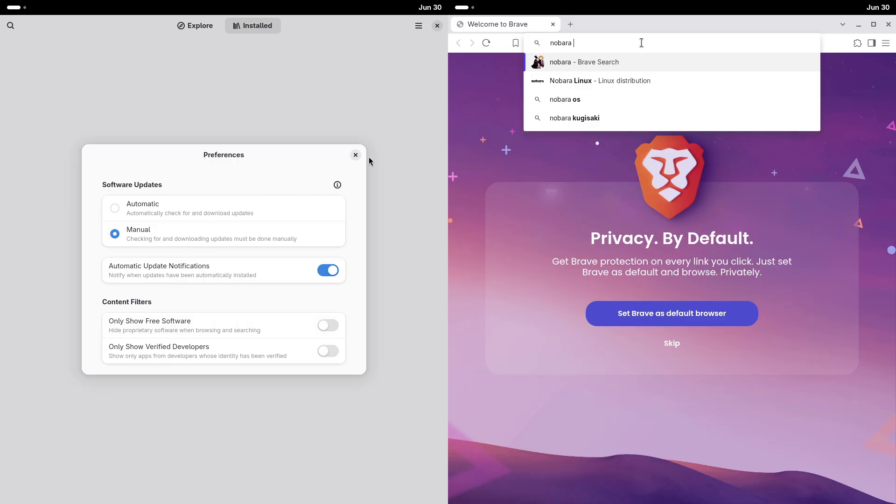
pyautogui.click(356, 154)
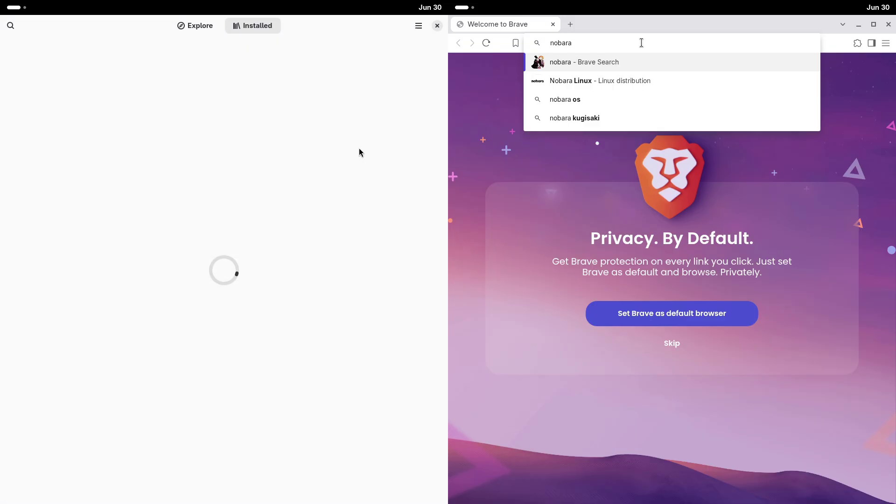
pyautogui.write('ara pro')
pyautogui.click(418, 27)
pyautogui.write('ject')
pyautogui.press('Return')
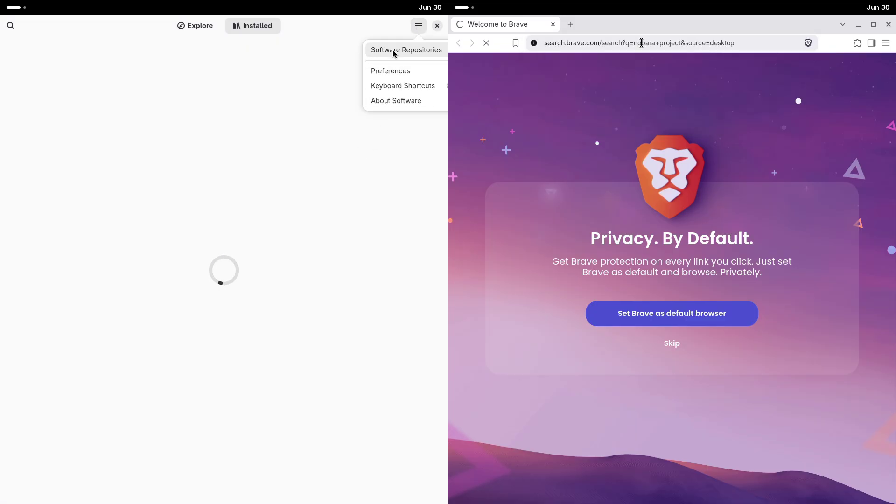
pyautogui.click(393, 47)
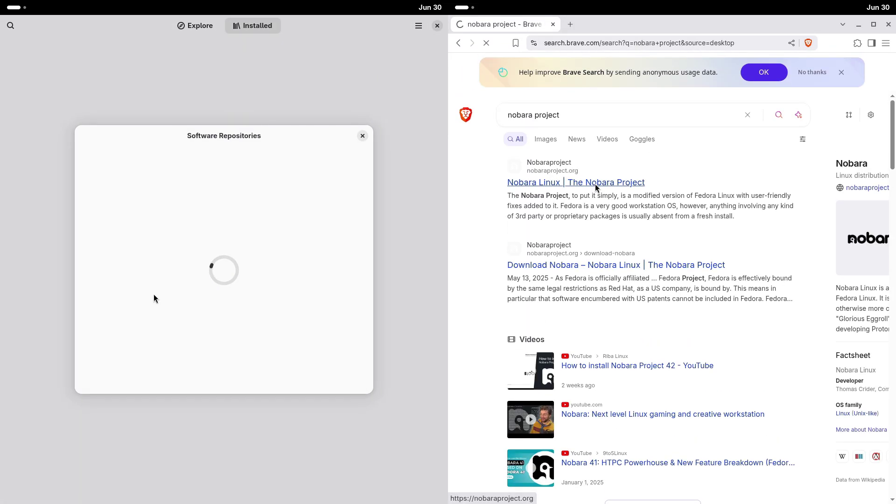
# Open the Download Nobara page and pick the Nobara 42 GNOME ISO, accepting the license
pyautogui.click(16, 8)
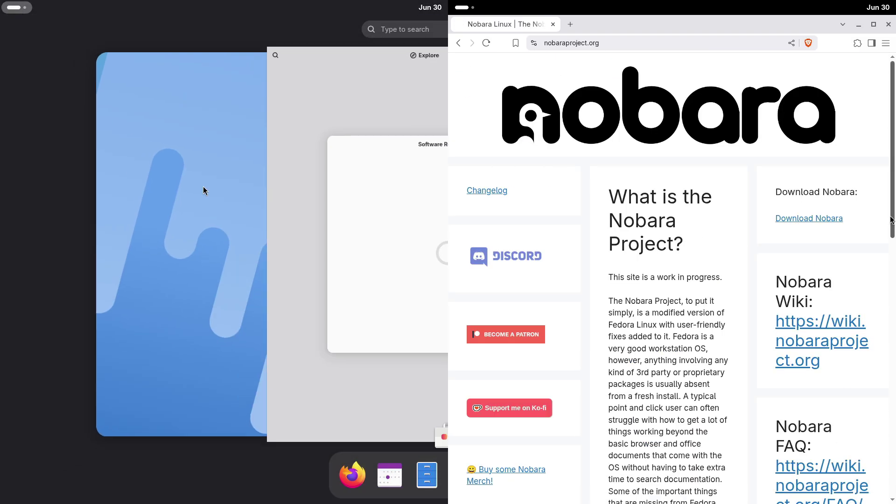
pyautogui.moveTo(892, 219); pyautogui.dragTo(881, 175)
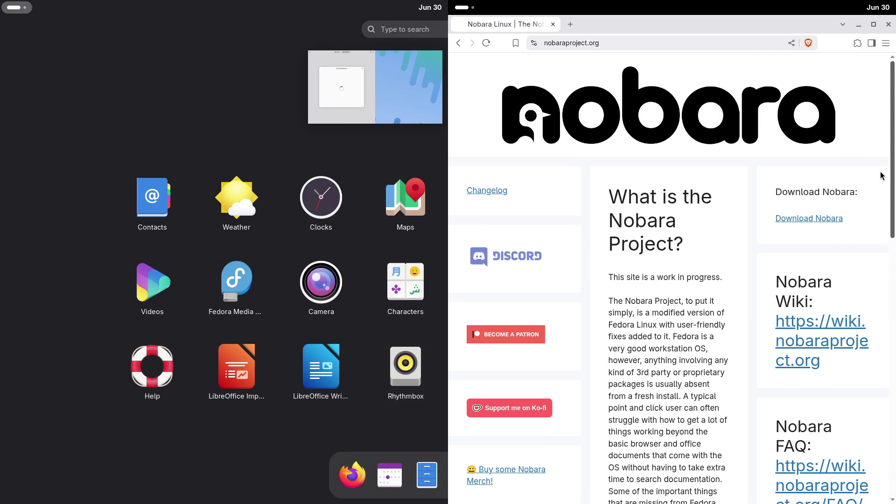
pyautogui.click(833, 218)
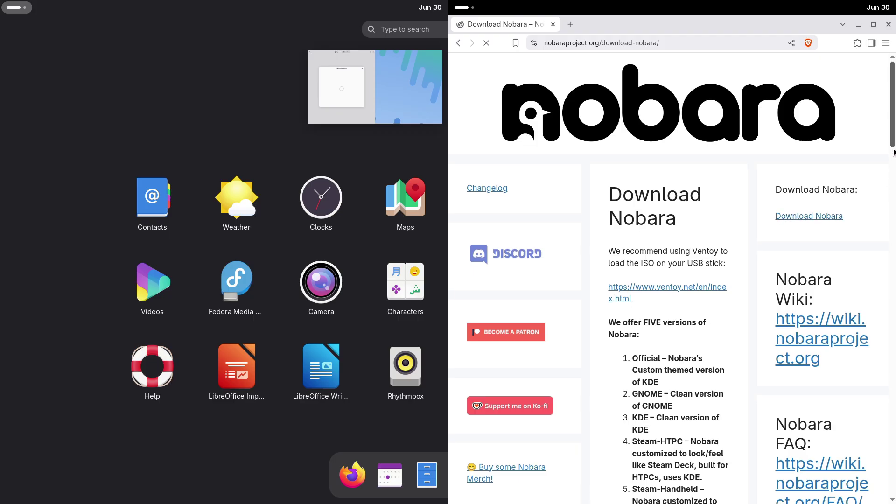
pyautogui.scroll(-3, 894, 177)
pyautogui.moveTo(893, 176); pyautogui.dragTo(889, 308)
pyautogui.scroll(7, 704, 242)
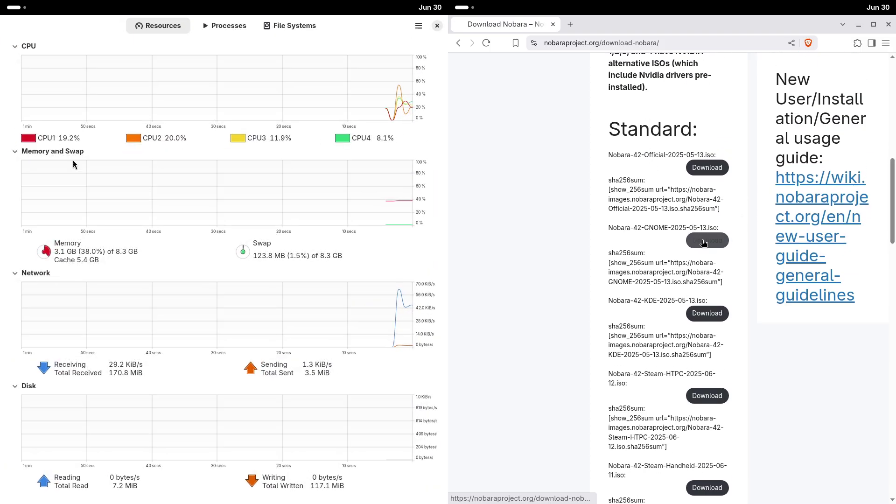
pyautogui.click(703, 242)
pyautogui.click(515, 426)
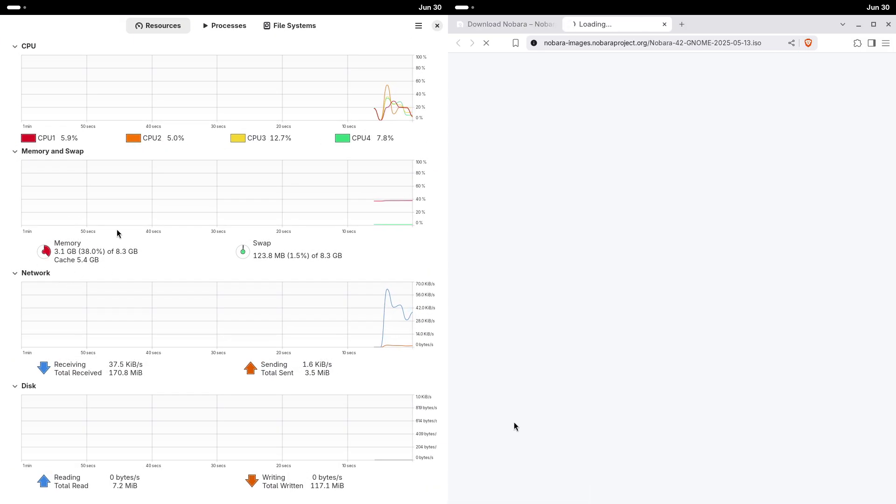
# Save Nobara-42-GNOME-2025-05-13.iso to Downloads while browsing System Monitor's tabs, then close it
pyautogui.click(228, 28)
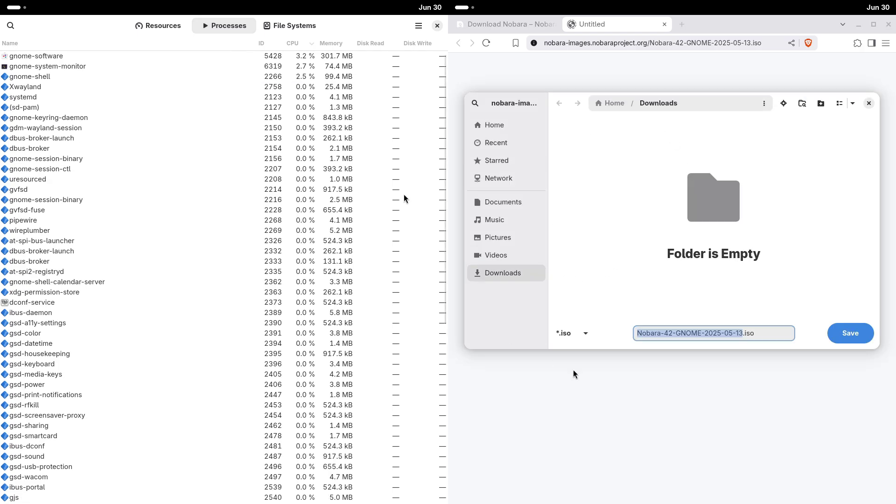
pyautogui.moveTo(444, 197); pyautogui.dragTo(494, 180)
pyautogui.press('Return')
pyautogui.click(160, 26)
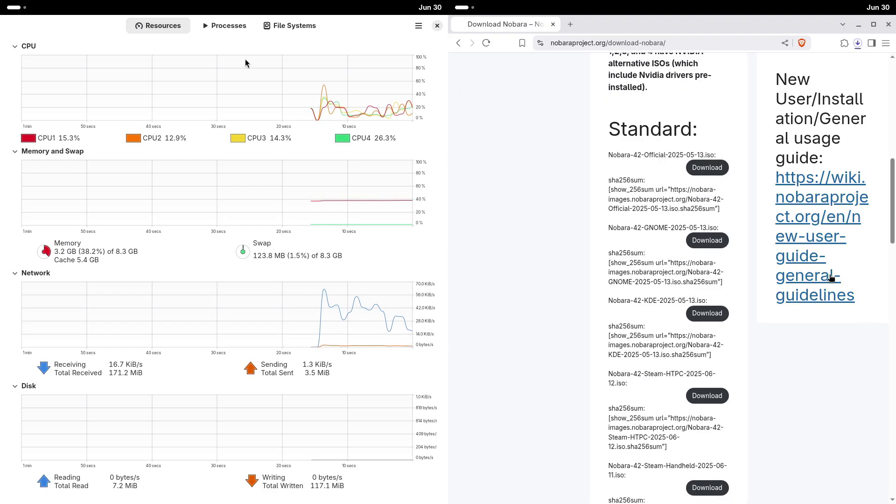
pyautogui.click(293, 26)
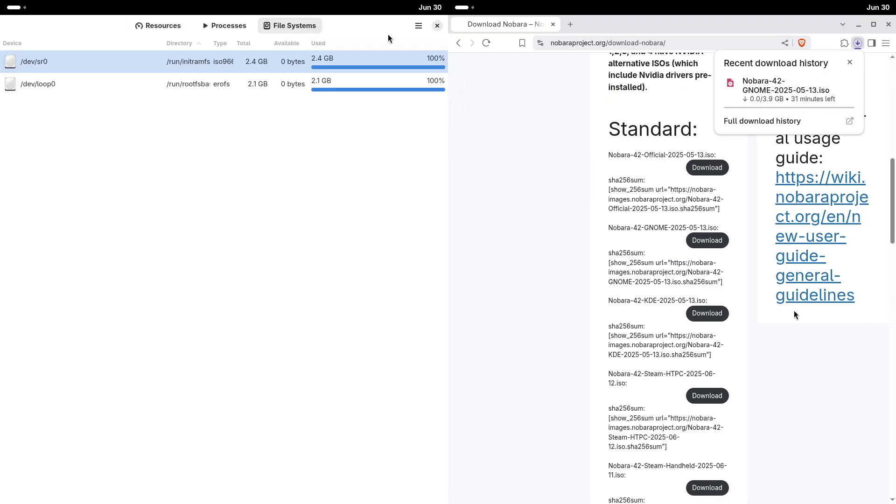
pyautogui.click(437, 25)
# Close Brave and bring up the full app grid on the right screen
pyautogui.click(885, 26)
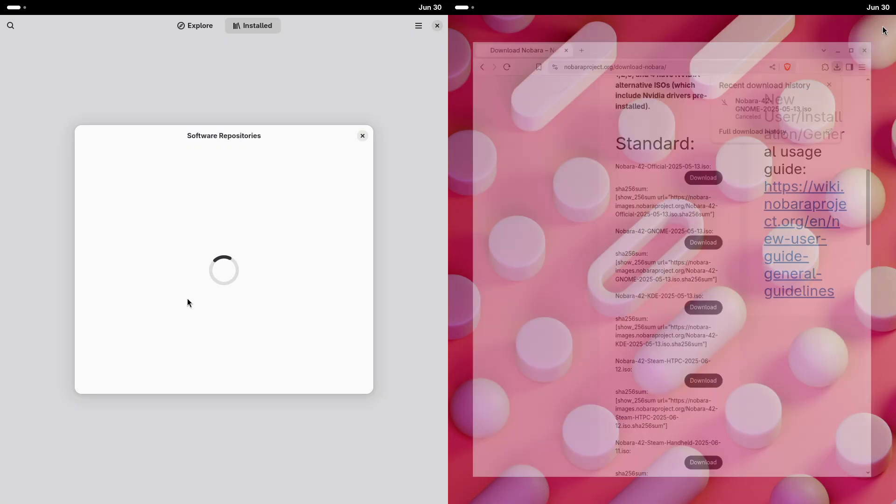
pyautogui.click(456, 6)
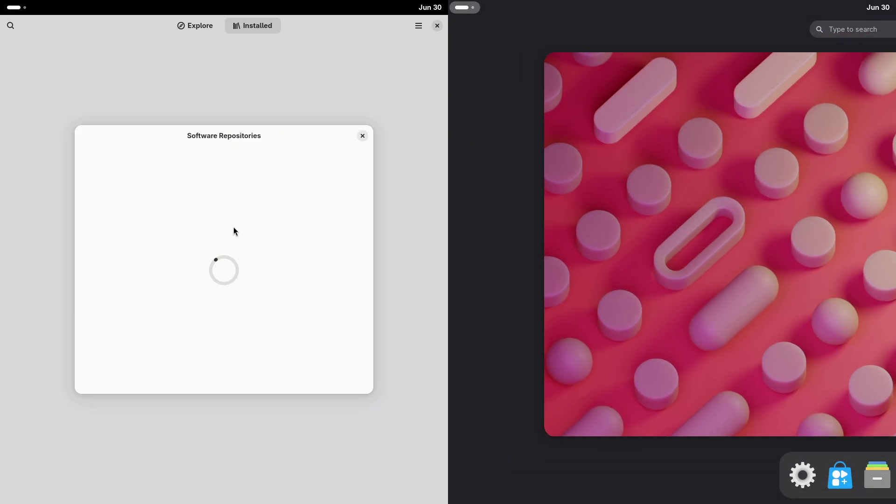
pyautogui.press('super')
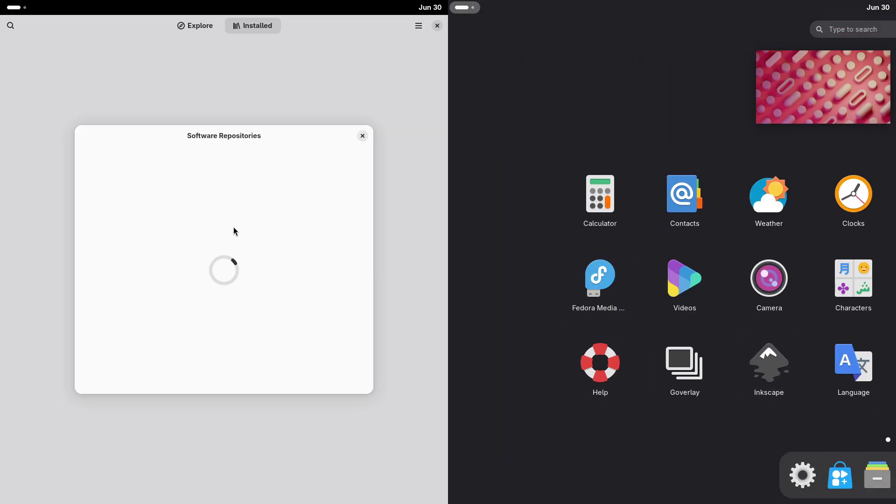
pyautogui.scroll(-1, 888, 434)
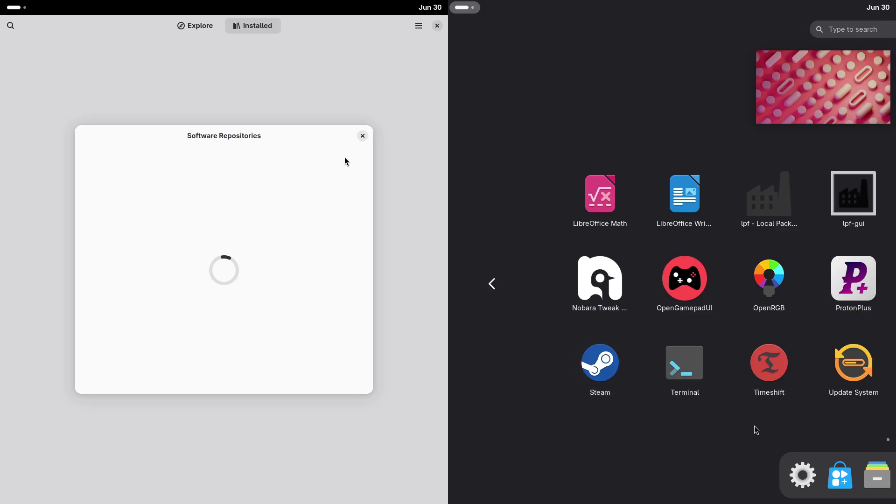
# Dismiss Software Repositories and open app search on GNOME Software's Explore page
pyautogui.click(362, 136)
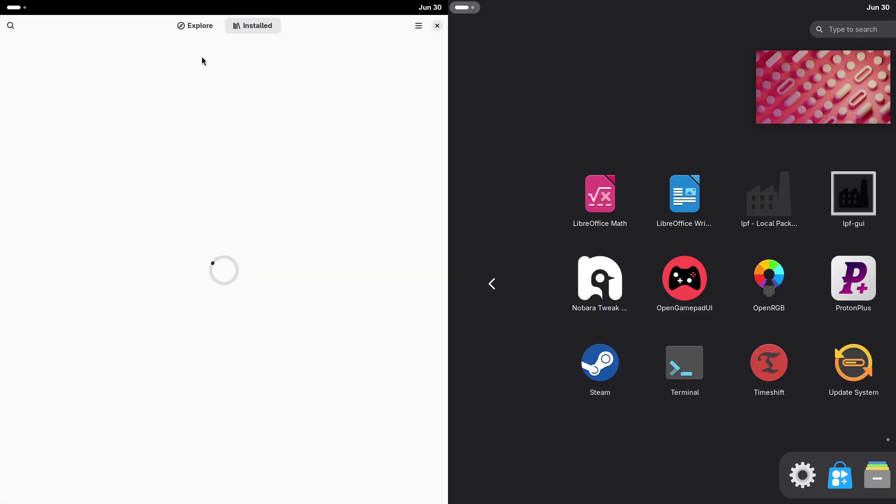
pyautogui.click(194, 28)
pyautogui.click(11, 26)
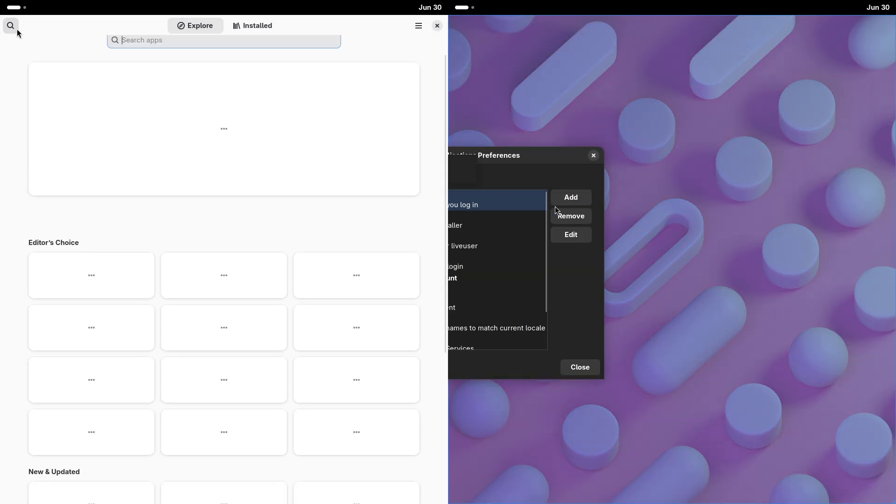